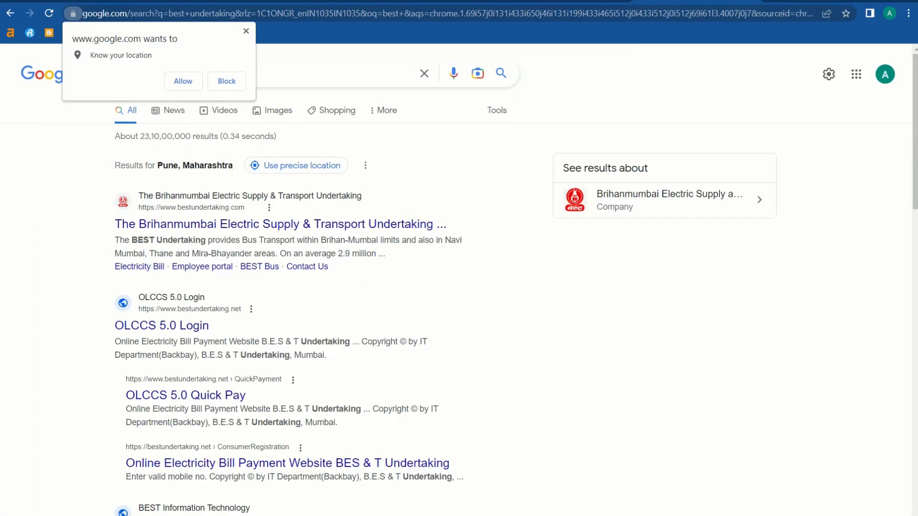
# Search Google for "google search console" in a new browser tab
pyautogui.hotkey('ctrl', 't')
pyautogui.write('g')
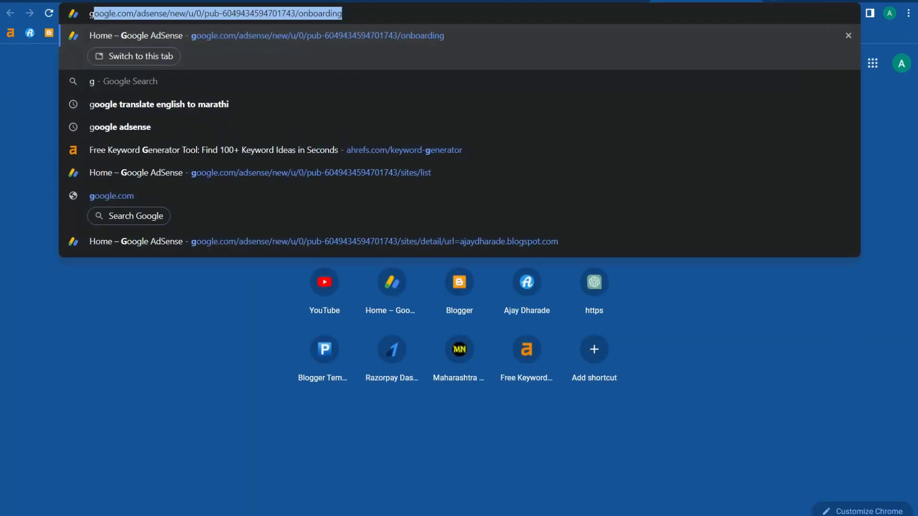
pyautogui.write('oogle sa')
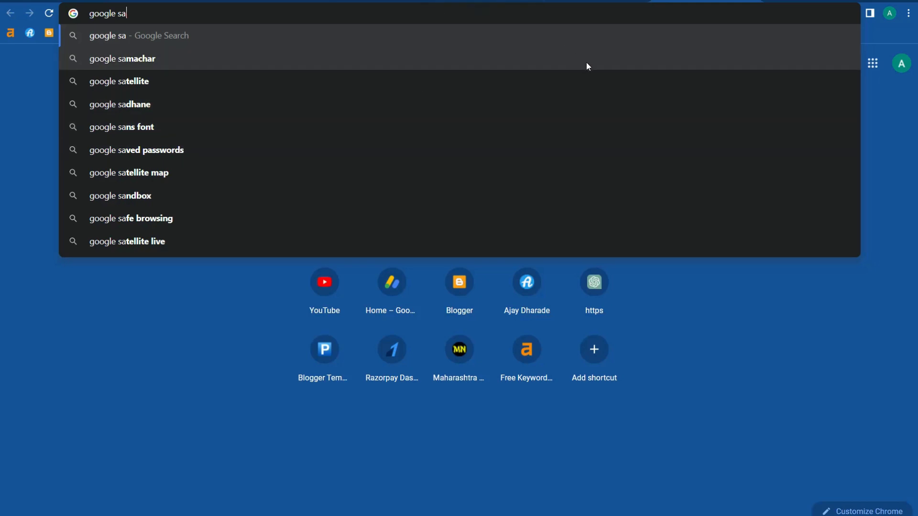
pyautogui.click(611, 62)
pyautogui.write('rch')
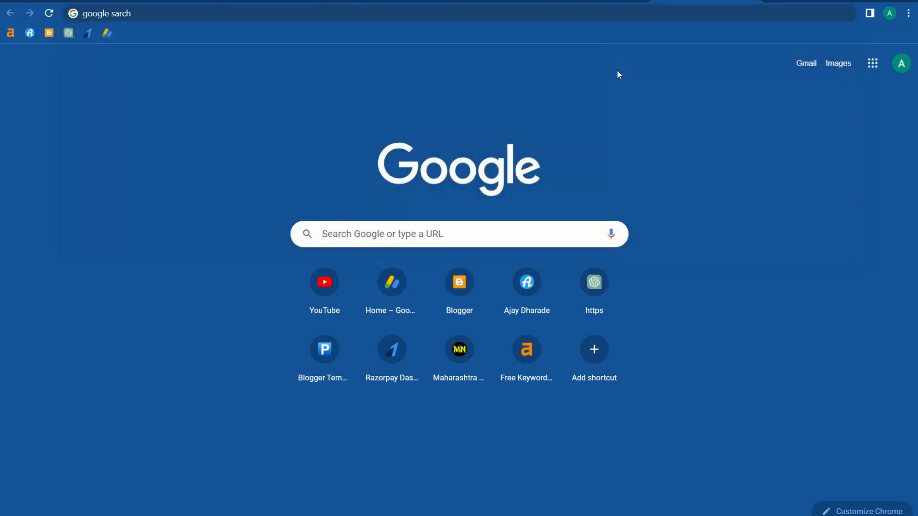
pyautogui.click(420, 13)
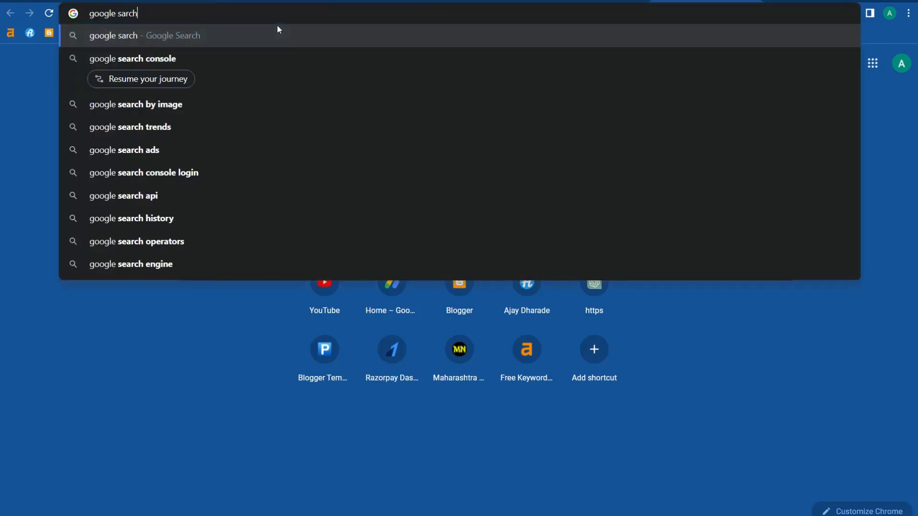
pyautogui.click(176, 58)
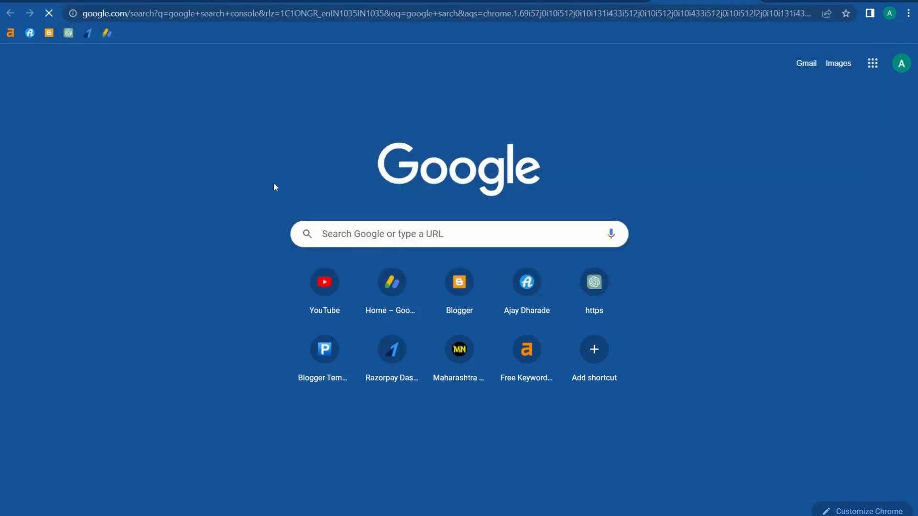
# Open the Google Search Console site from the search results and start using the tool
pyautogui.hotkey('ctrl', '+')
pyautogui.hotkey('ctrl', '+')
pyautogui.hotkey('ctrl', '+')
pyautogui.hotkey('ctrl', '+')
pyautogui.hotkey('ctrl', '+')
pyautogui.hotkey('ctrl', '+')
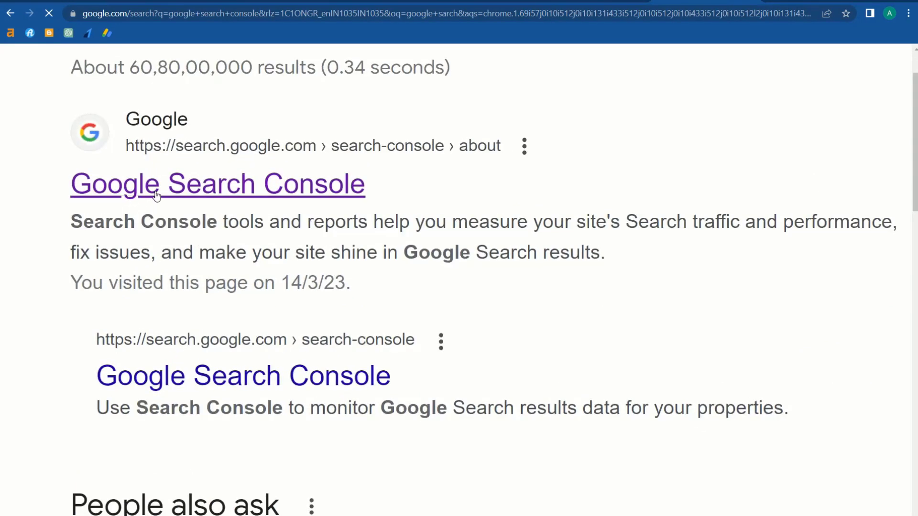
pyautogui.click(156, 195)
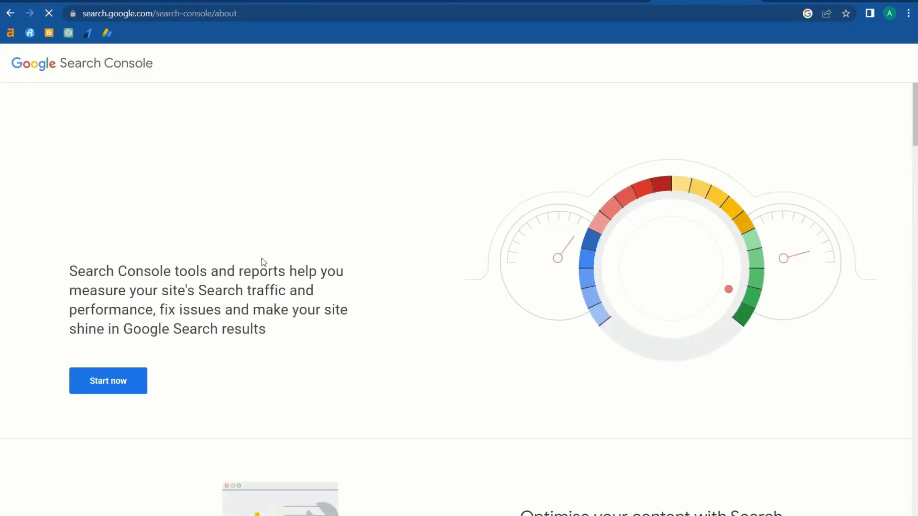
pyautogui.scroll(-2, 360, 300)
pyautogui.click(103, 292)
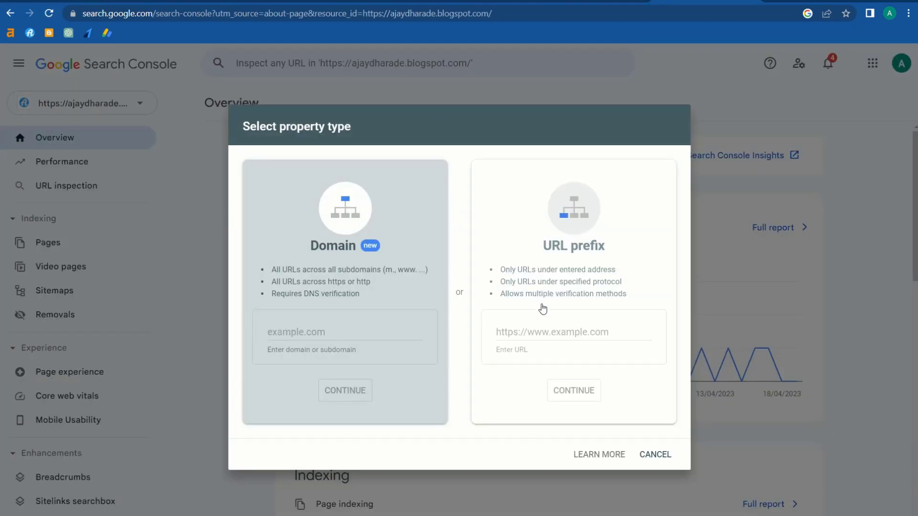
# Add a URL prefix property in Search Console using the blog's home page address copied from its open tab, without the trailing slash
pyautogui.click(544, 333)
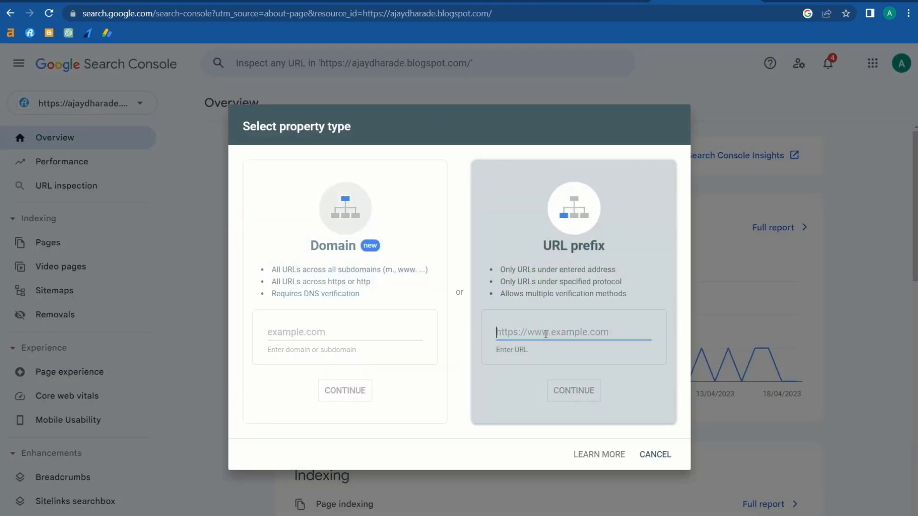
pyautogui.click(369, 2)
pyautogui.click(306, 11)
pyautogui.hotkey('ctrl', 'c')
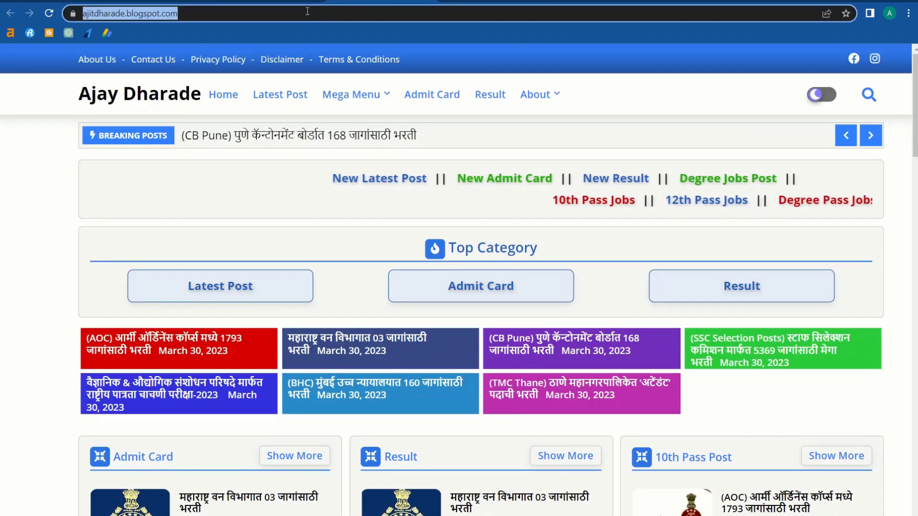
pyautogui.click(478, 3)
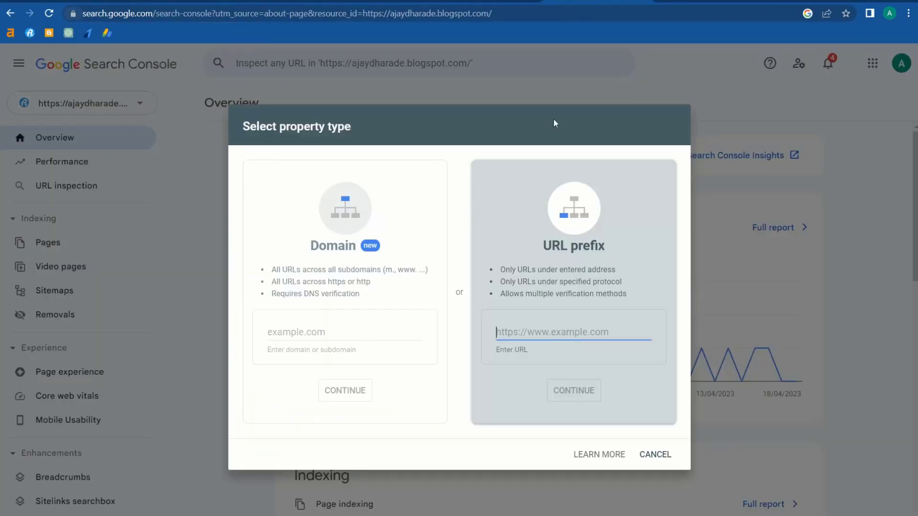
pyautogui.hotkey('ctrl', 'v')
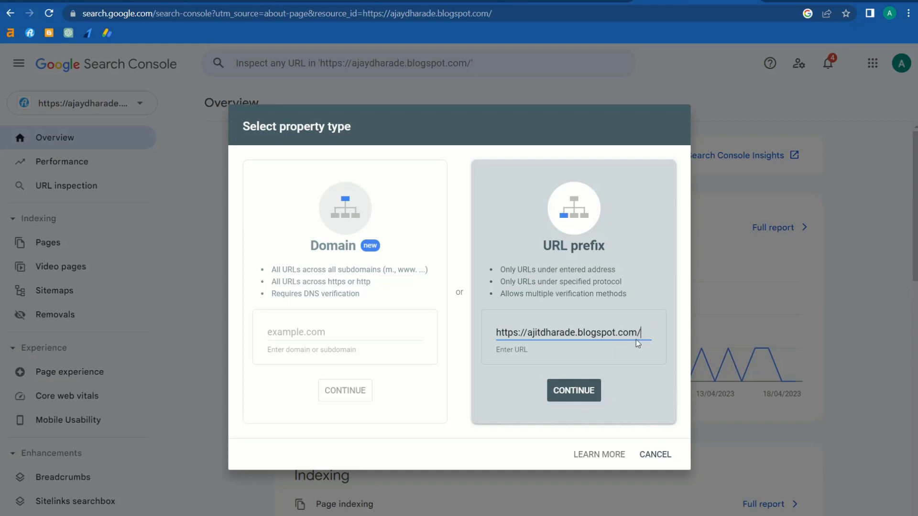
pyautogui.press('BackSpace')
pyautogui.click(569, 397)
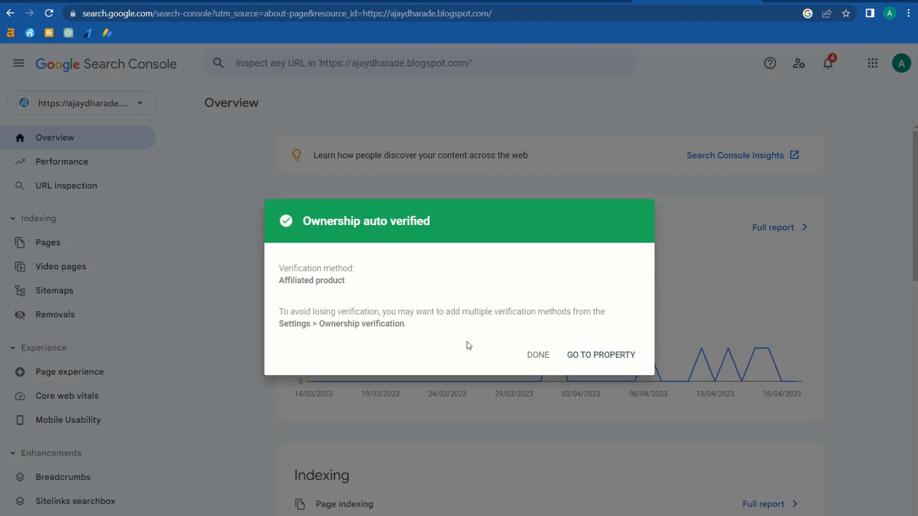
# Go to the newly added blog property and check the list of available properties
pyautogui.click(587, 363)
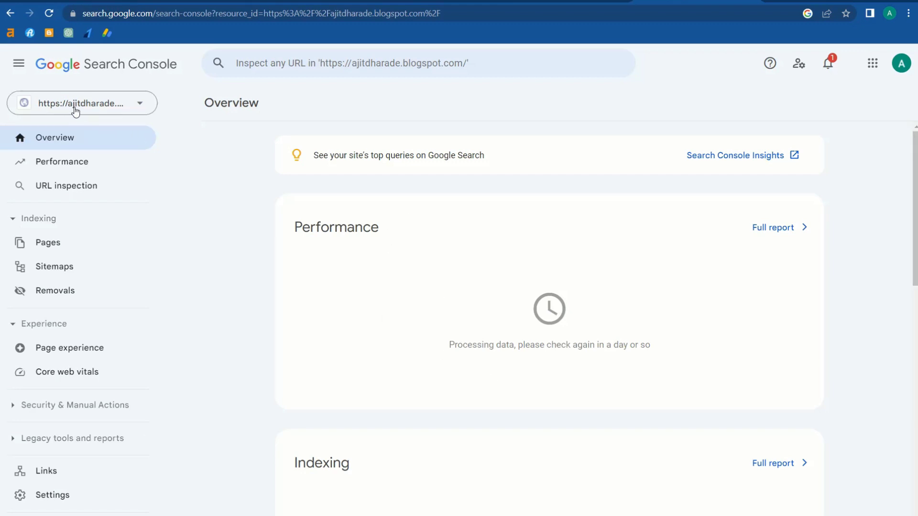
pyautogui.click(99, 104)
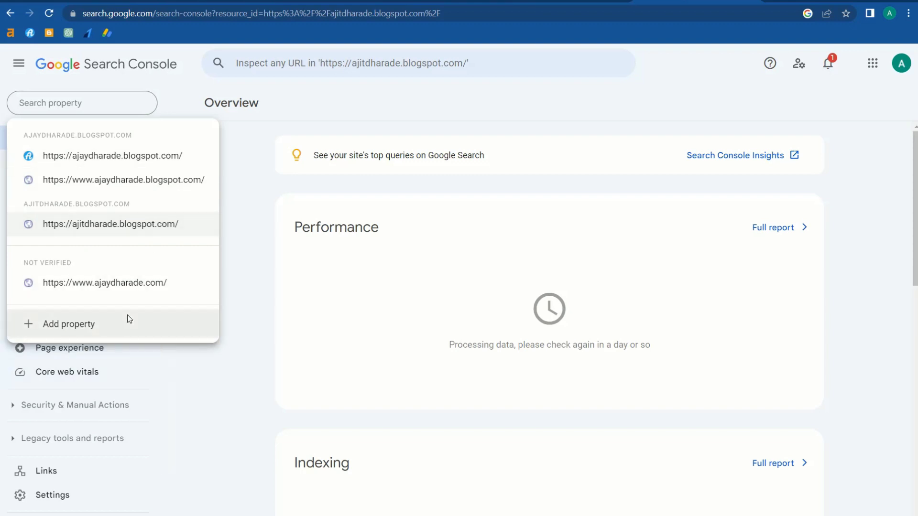
pyautogui.click(259, 161)
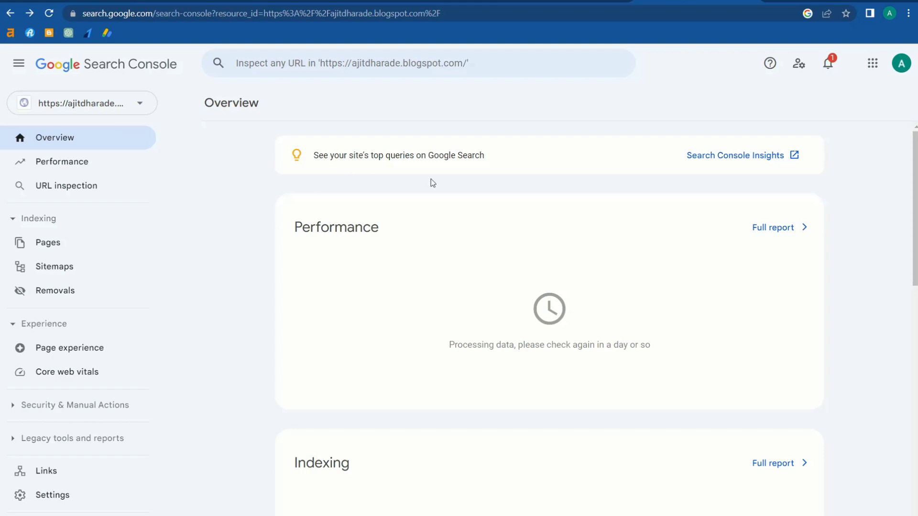
# Dismiss the location request on the "best undertaking" Google results page and look through the results and the search term
pyautogui.click(617, 71)
pyautogui.click(568, 5)
pyautogui.click(246, 31)
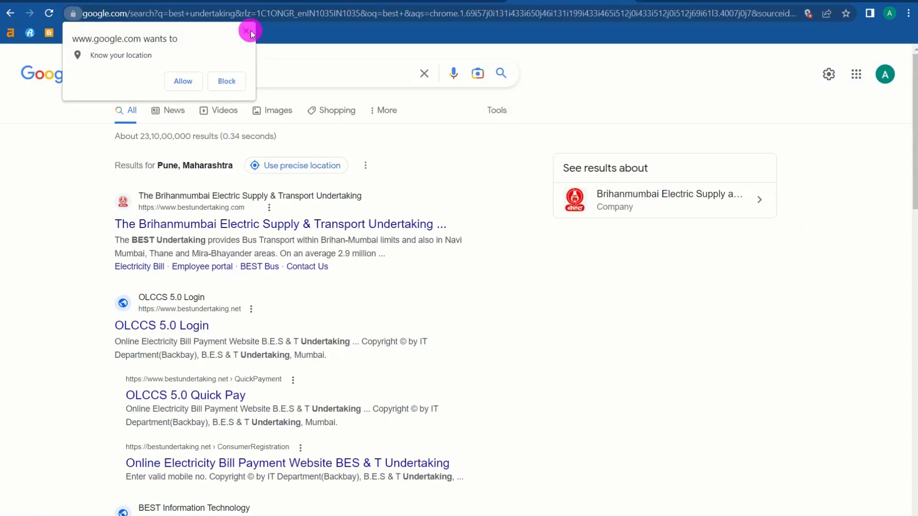
pyautogui.scroll(-2, 217, 287)
pyautogui.scroll(-15, 218, 287)
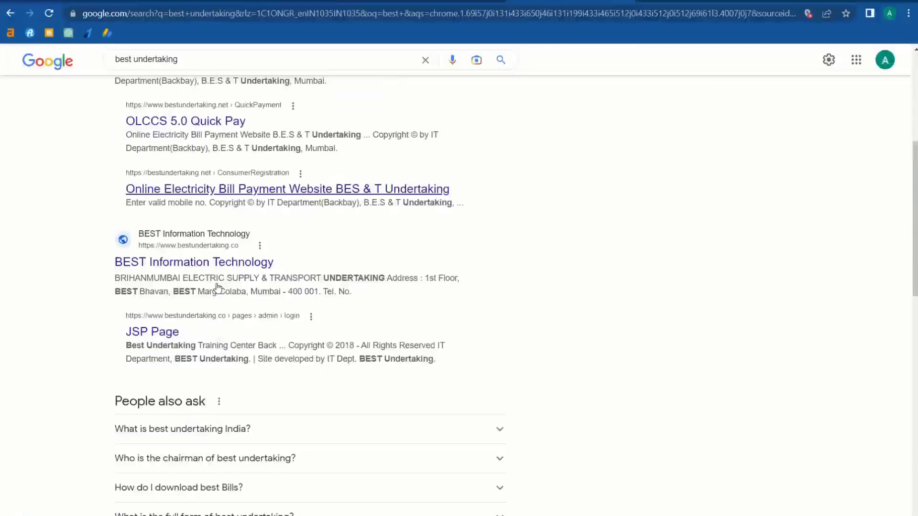
pyautogui.scroll(-4, 225, 418)
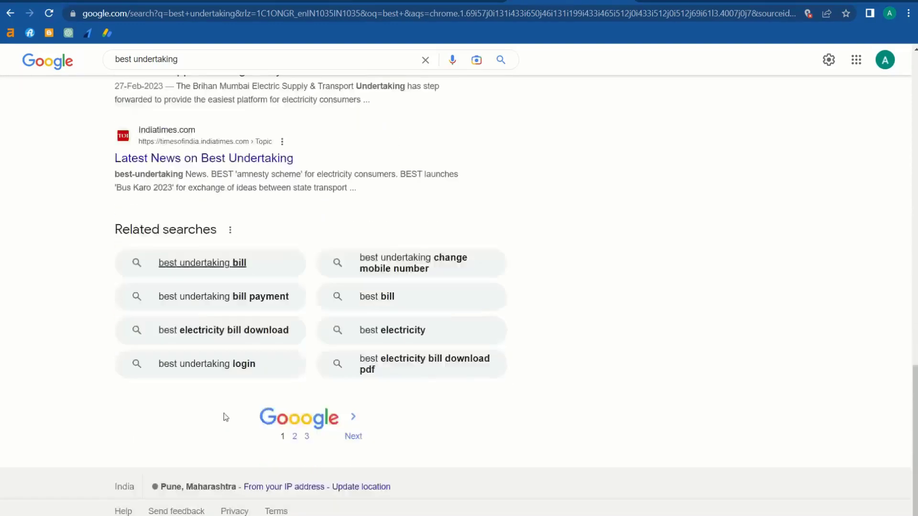
pyautogui.scroll(20, 217, 287)
pyautogui.moveTo(197, 74); pyautogui.dragTo(114, 73)
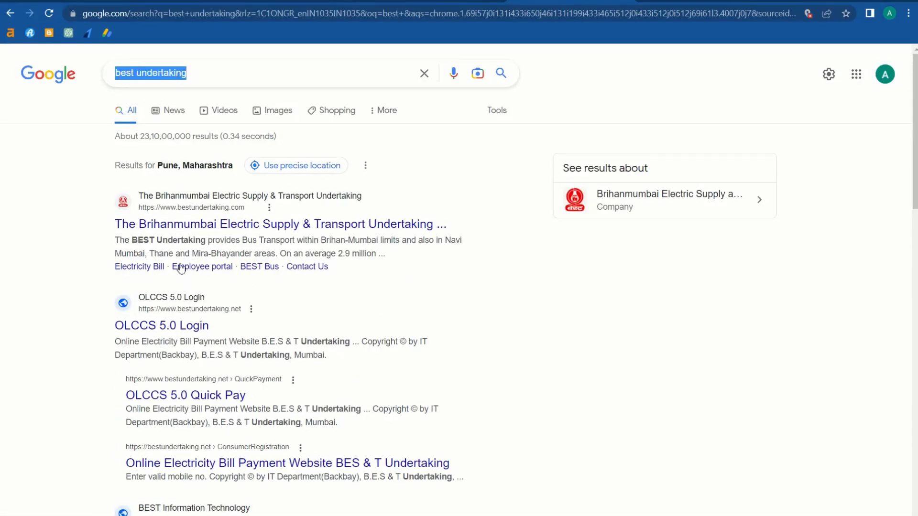
# View the BEST Information Technology site from the search results and return to the results page
pyautogui.scroll(-6, 181, 264)
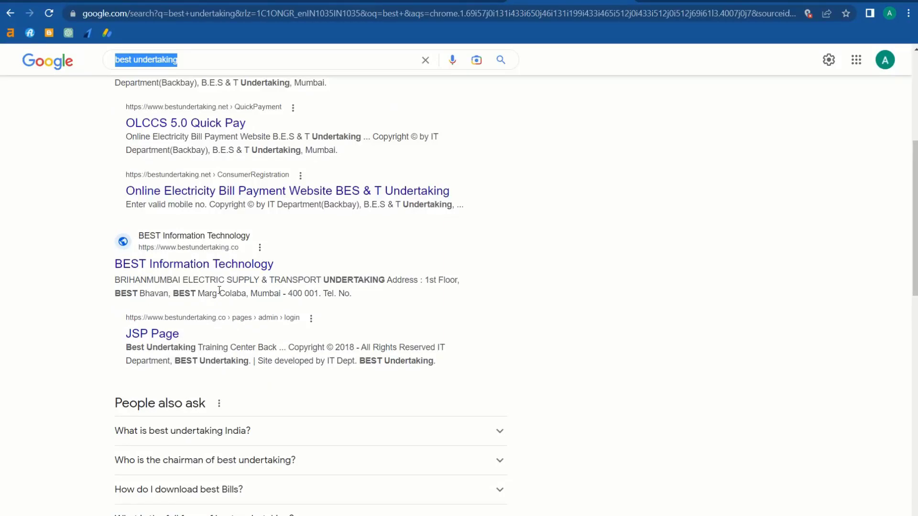
pyautogui.click(187, 263)
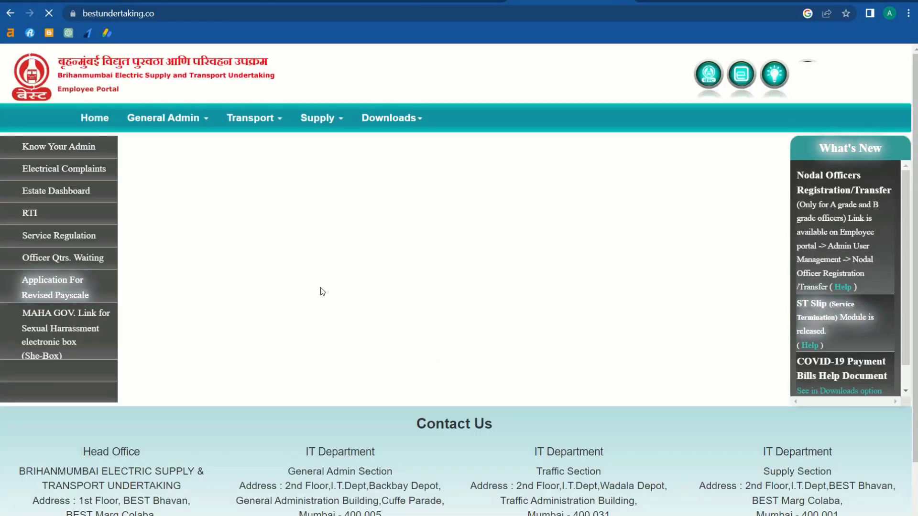
pyautogui.hotkey('alt', 'Left')
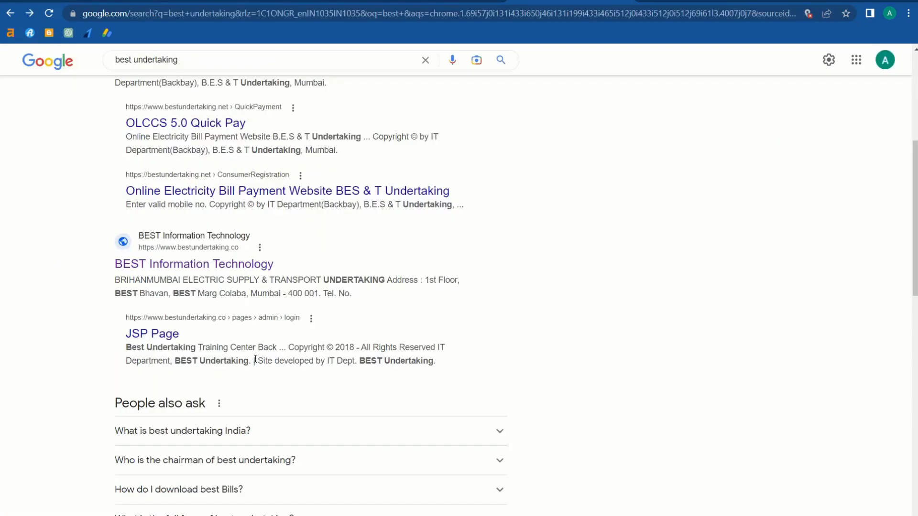
# Browse the remaining "best undertaking" results down to the related searches
pyautogui.scroll(4, 255, 359)
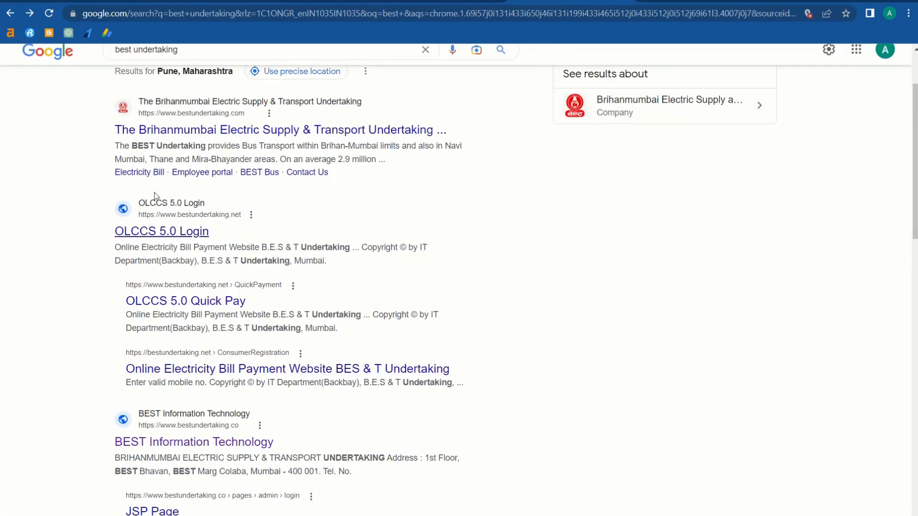
pyautogui.scroll(-15, 210, 420)
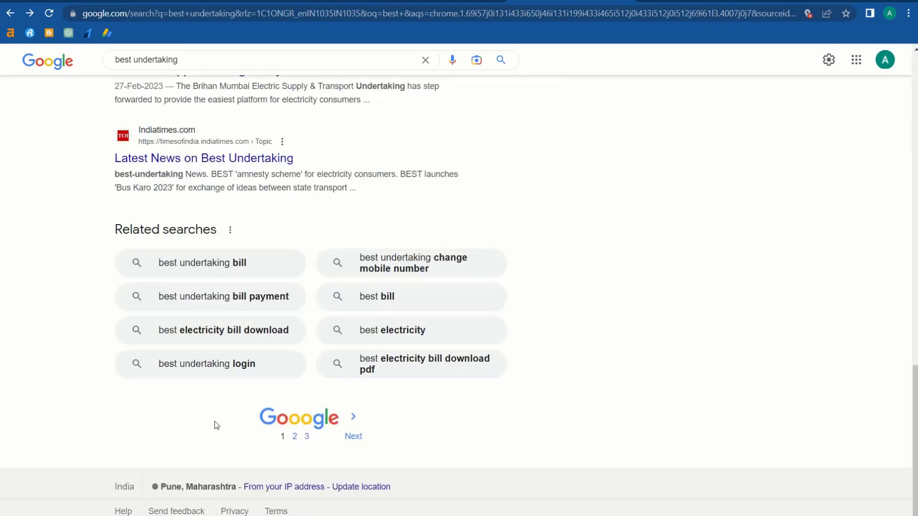
pyautogui.scroll(4, 334, 352)
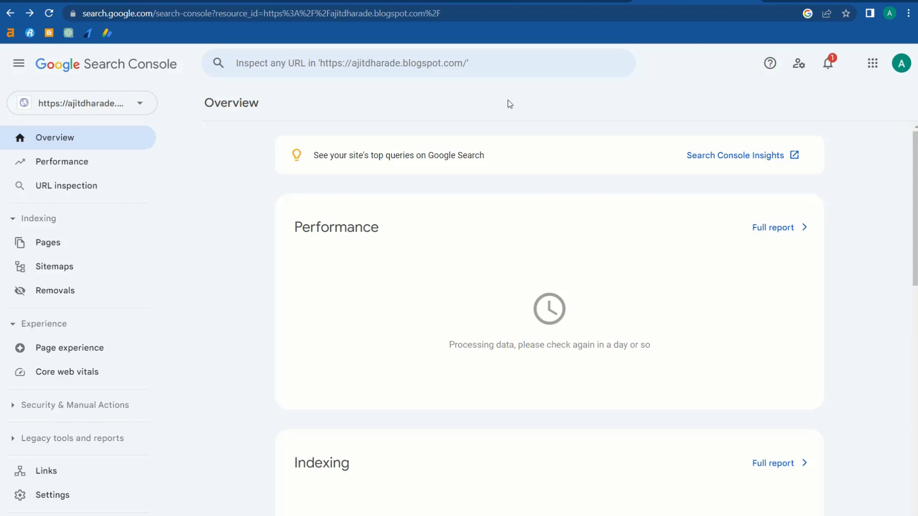
pyautogui.click(554, 4)
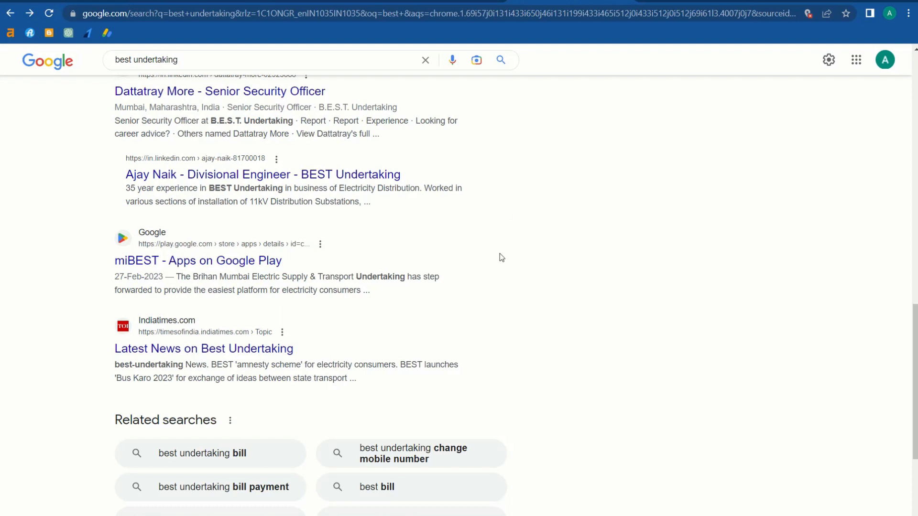
pyautogui.scroll(-3, 500, 253)
pyautogui.scroll(3, 500, 253)
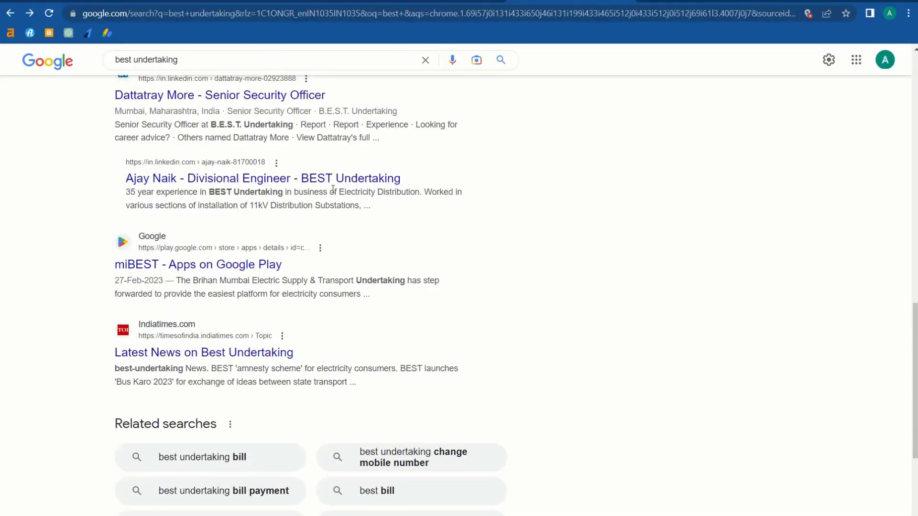
# Open the LinkedIn result for a BEST Undertaking divisional engineer, read through the profile and close both sign-in prompts
pyautogui.click(329, 180)
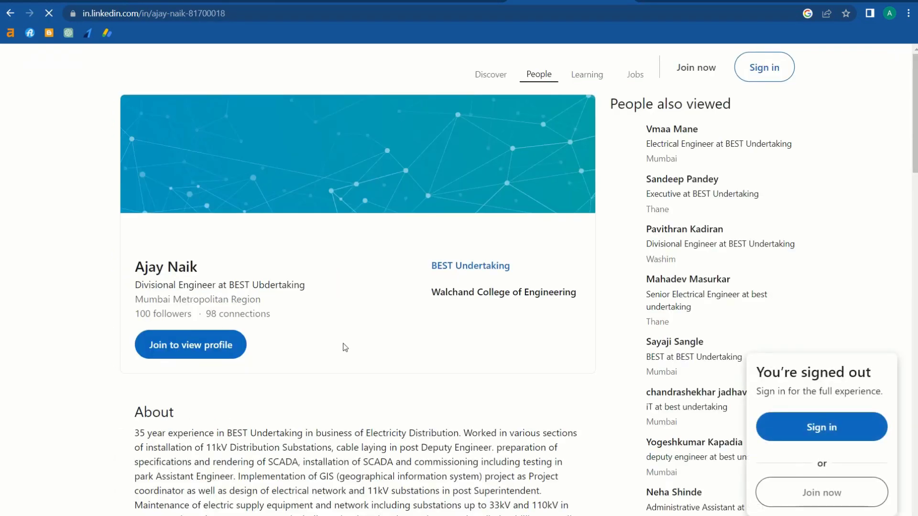
pyautogui.scroll(-5, 345, 347)
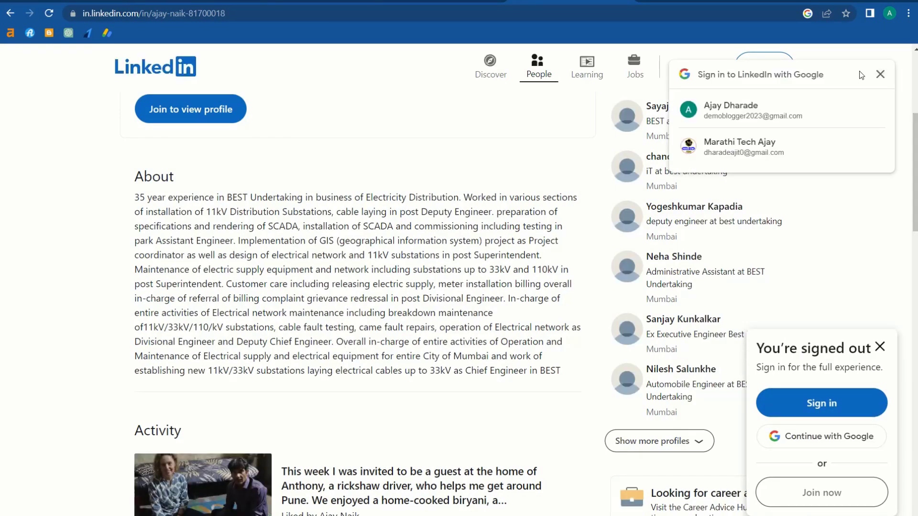
pyautogui.click(880, 74)
pyautogui.scroll(-9, 404, 335)
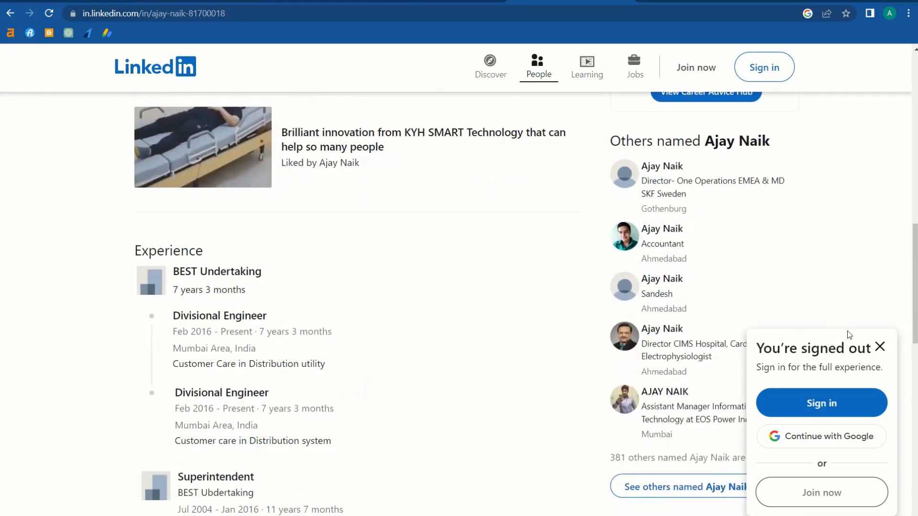
pyautogui.click(880, 347)
# Switch to the blog's Blogger dashboard and look through its list of published posts
pyautogui.hotkey('ctrl', 'Tab')
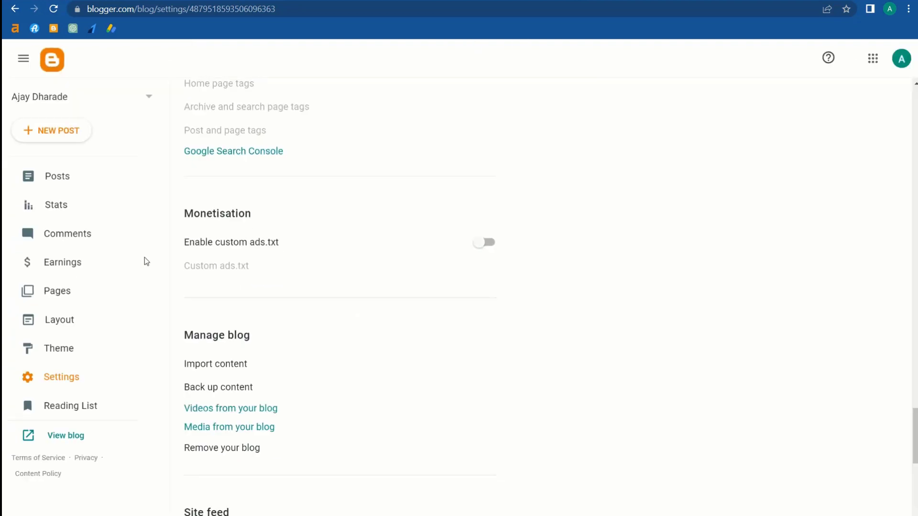
pyautogui.click(68, 184)
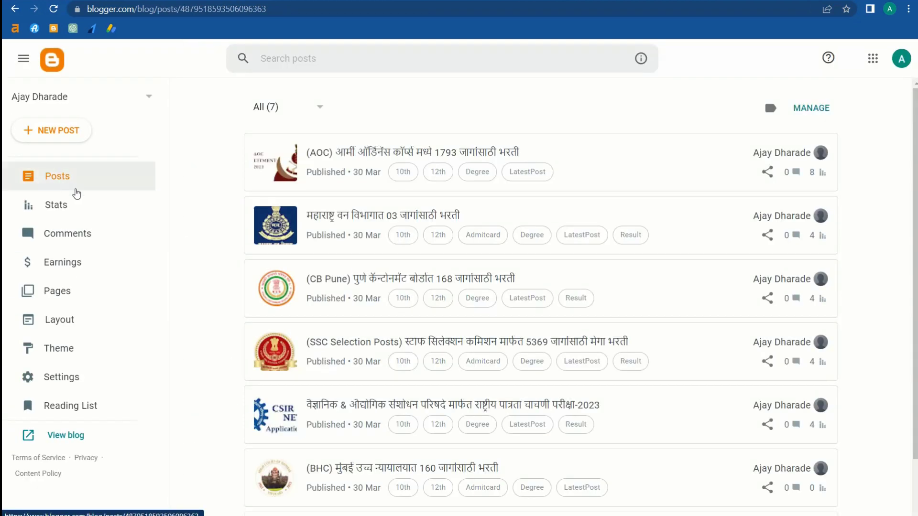
pyautogui.scroll(-1, 382, 191)
pyautogui.scroll(1, 380, 186)
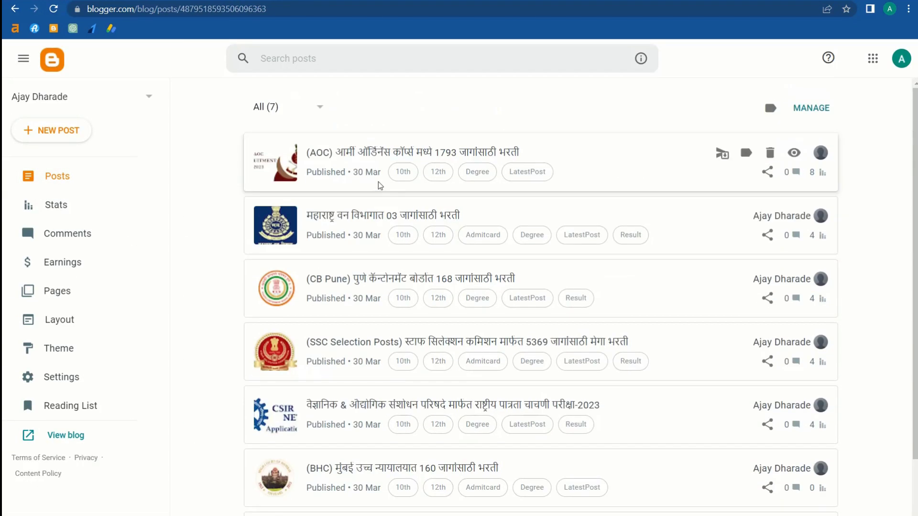
pyautogui.scroll(-1, 377, 286)
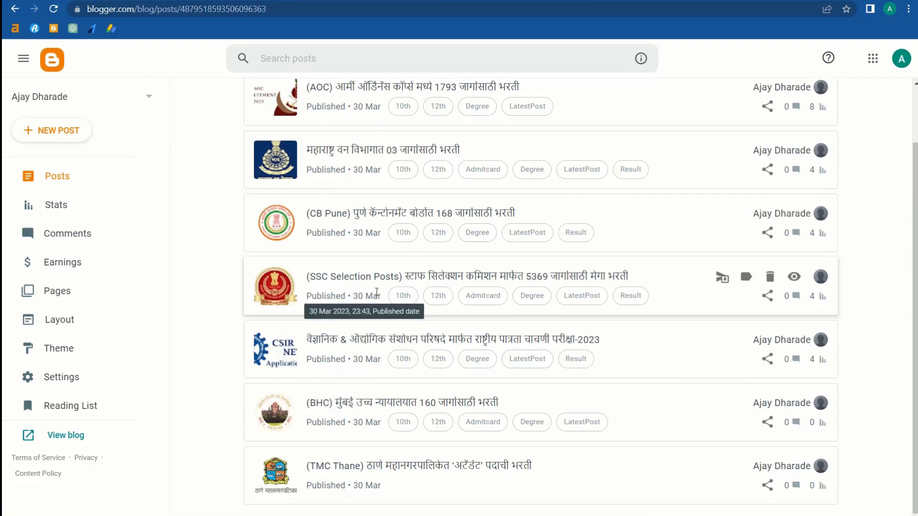
# Copy the link address of the published AOC 1793 recruitment post from the blog's post list
pyautogui.scroll(2, 377, 292)
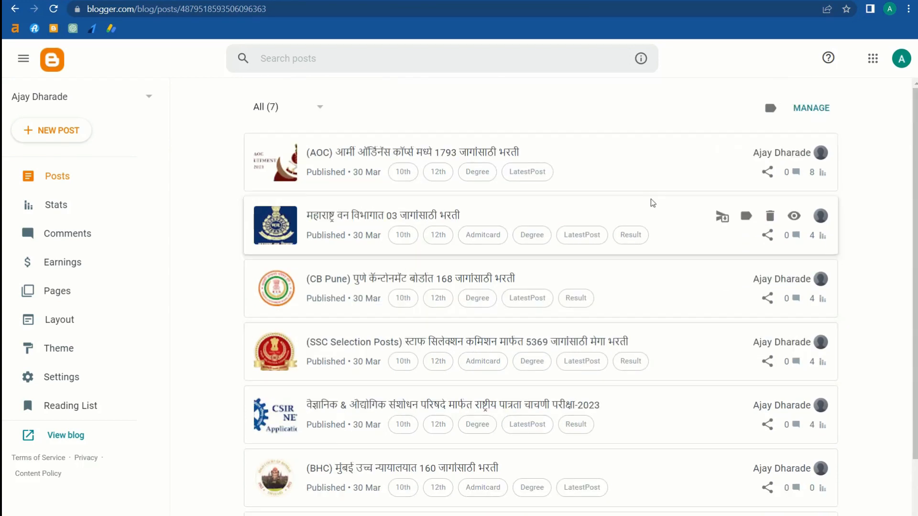
pyautogui.rightClick(795, 152)
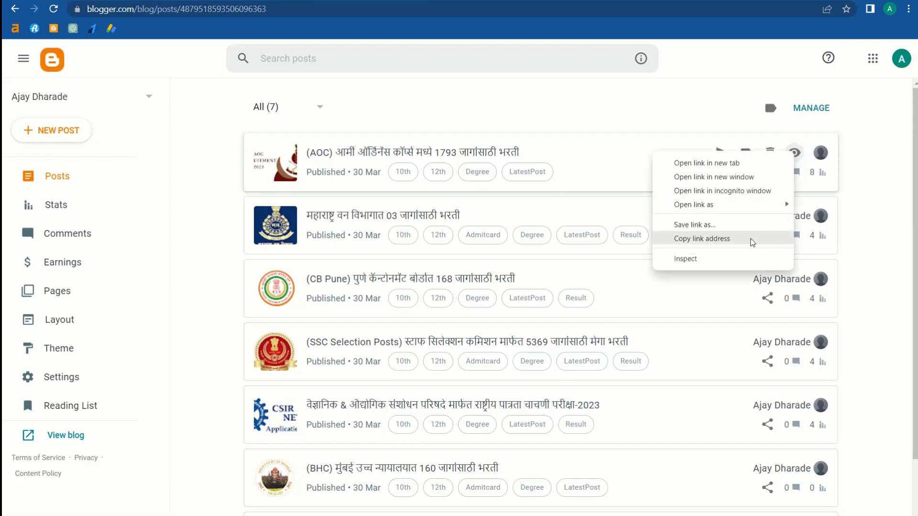
pyautogui.click(737, 239)
# Switch to Google Search Console, inspect the copied aoc-1793.html post URL and dismiss the URL Inspection hint
pyautogui.hotkey('alt', 'Left')
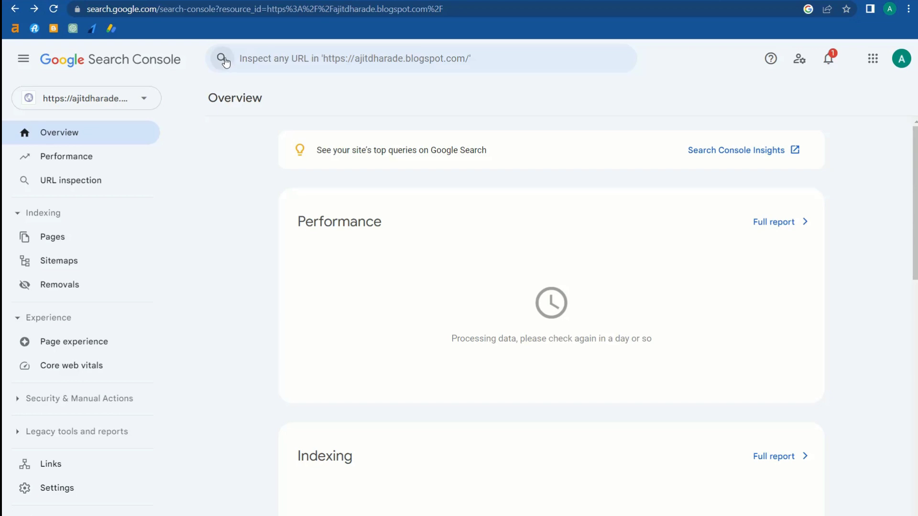
pyautogui.click(303, 64)
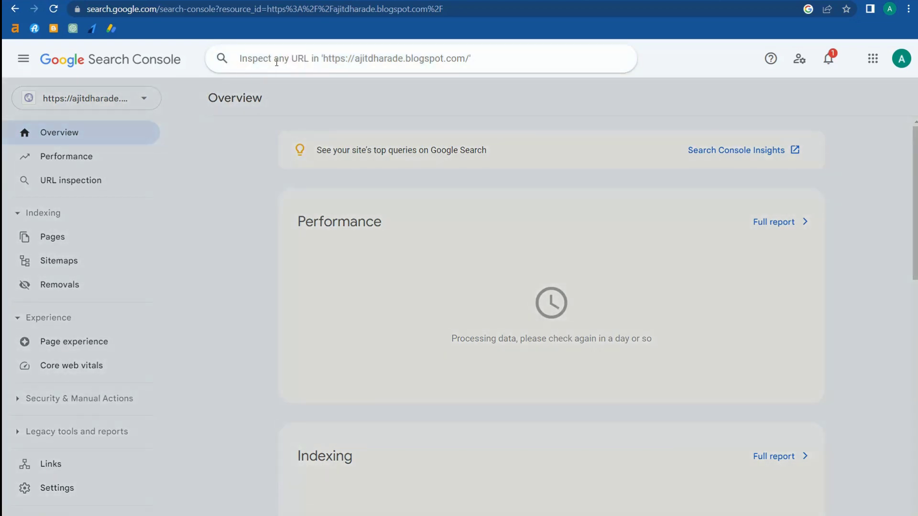
pyautogui.hotkey('ctrl', 'v')
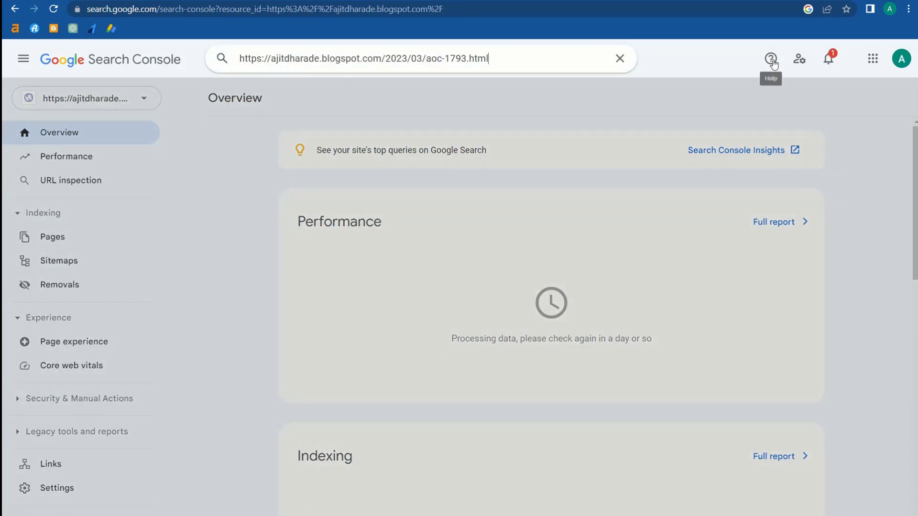
pyautogui.press('Return')
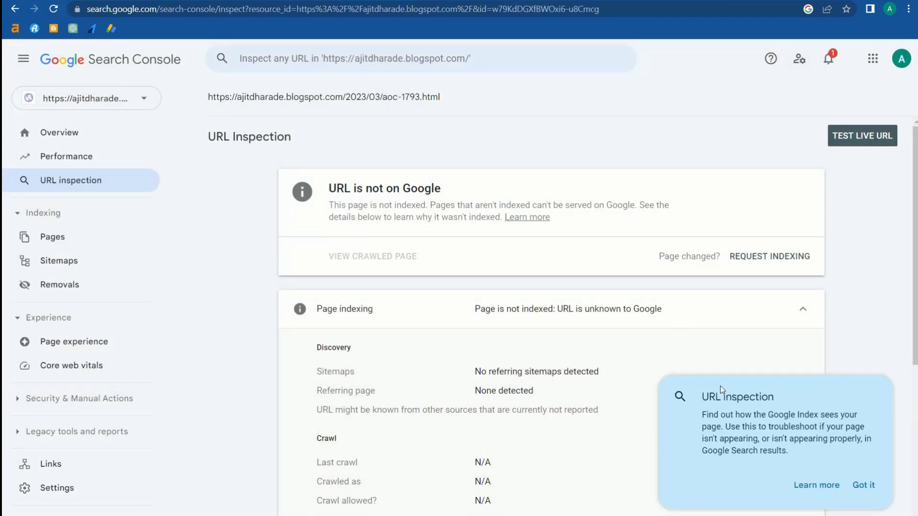
pyautogui.click(864, 485)
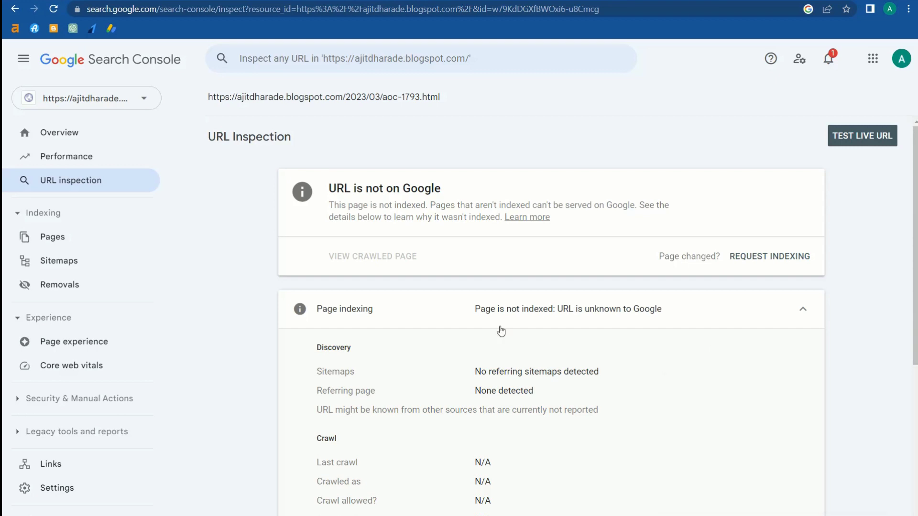
# Read the index status of the aoc-1793.html post, request its indexing and dismiss the confirmation
pyautogui.click(323, 190)
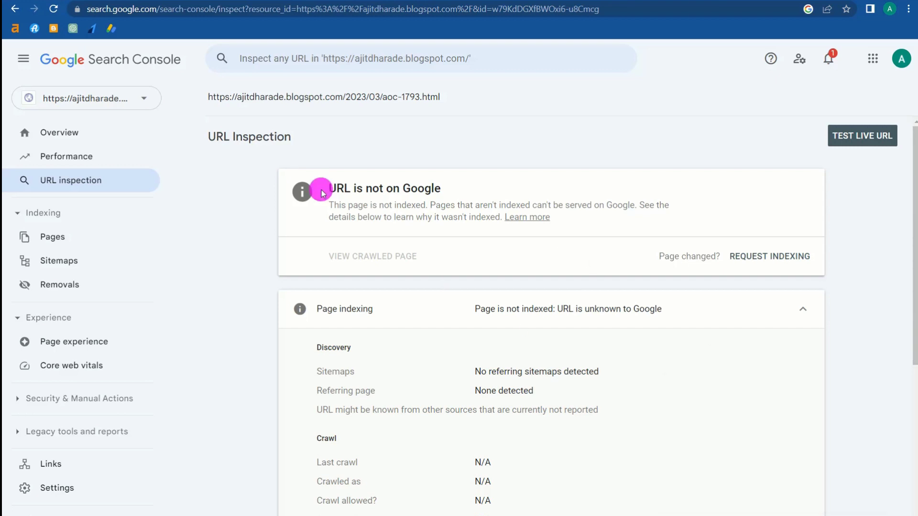
pyautogui.moveTo(336, 187); pyautogui.dragTo(641, 207)
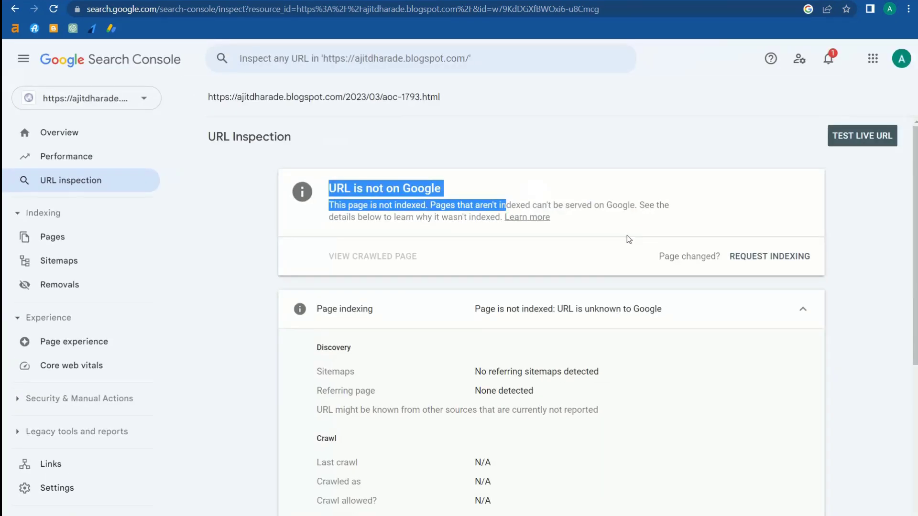
pyautogui.click(612, 231)
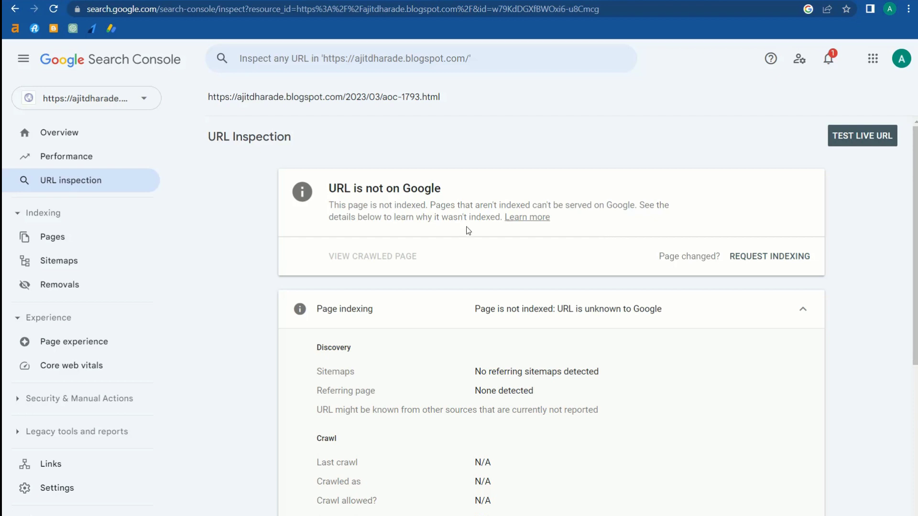
pyautogui.click(751, 256)
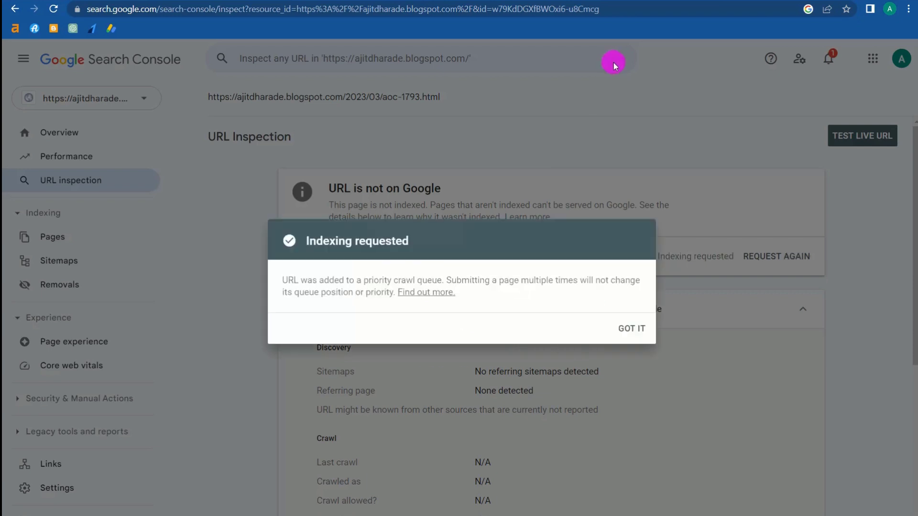
pyautogui.click(630, 328)
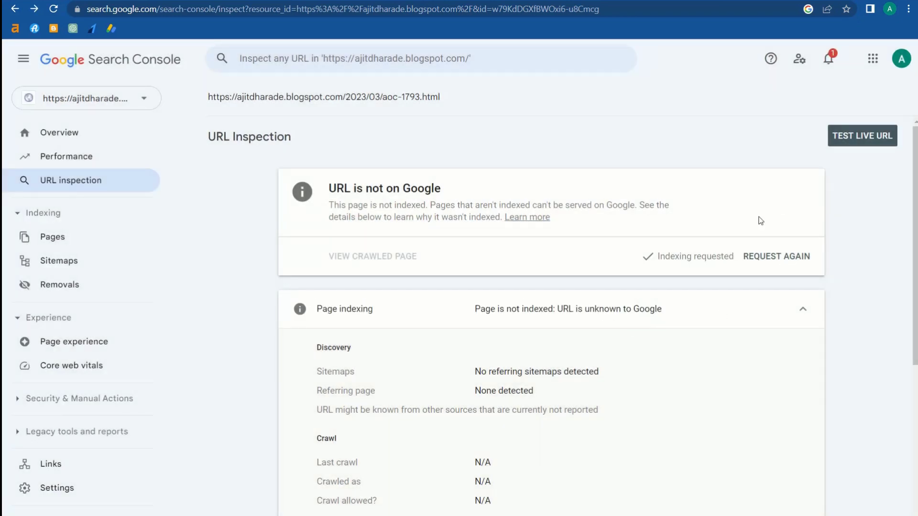
pyautogui.click(659, 257)
pyautogui.moveTo(660, 258); pyautogui.dragTo(746, 258)
# Run a live test of the aoc-1793.html URL, read its availability verdict and close the desktop notification
pyautogui.click(857, 139)
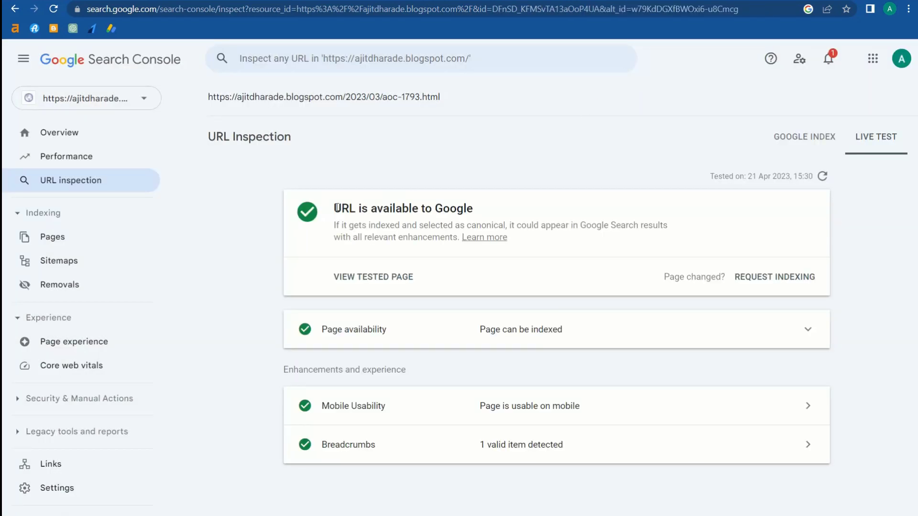
pyautogui.moveTo(336, 208); pyautogui.dragTo(483, 219)
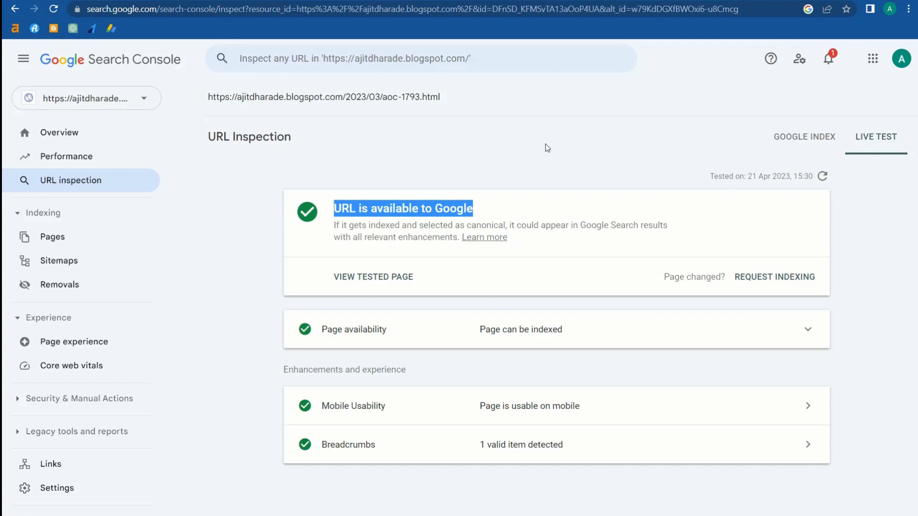
pyautogui.click(605, 146)
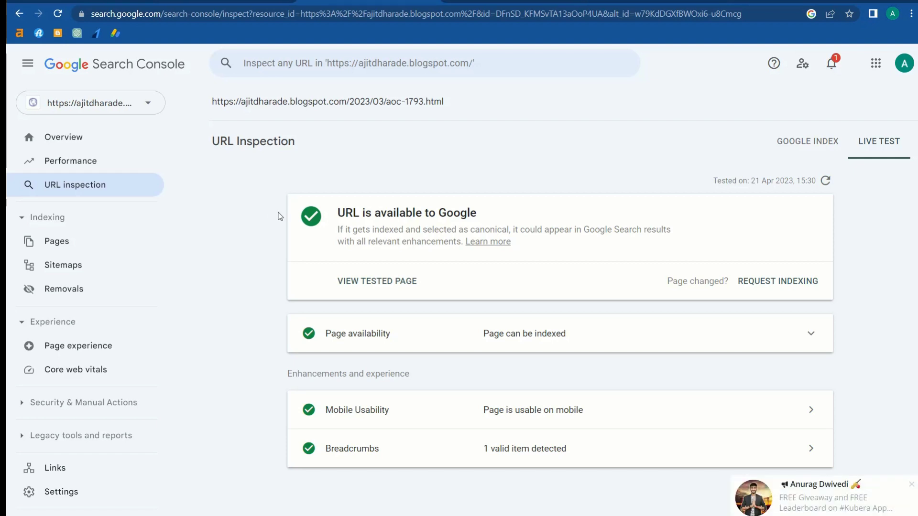
pyautogui.click(911, 484)
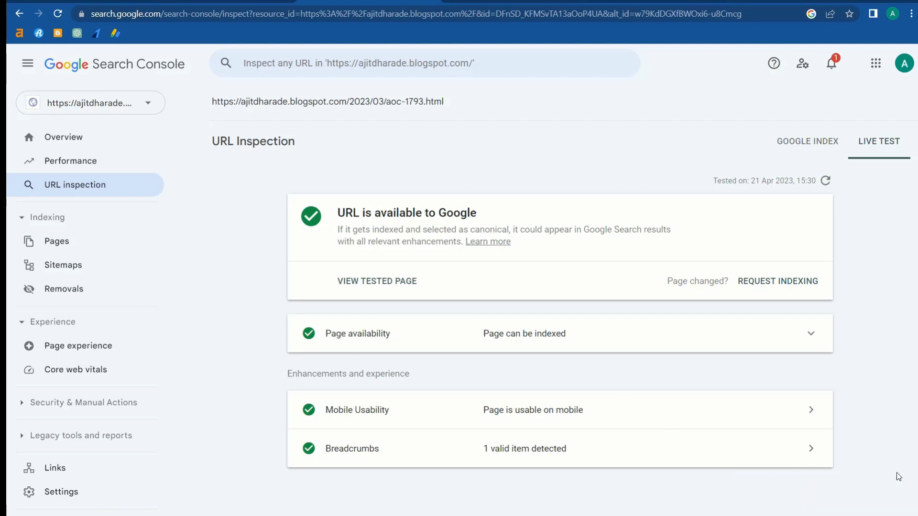
# Open the Sitemaps report, glance at the Blogger post list and return to the report
pyautogui.click(54, 270)
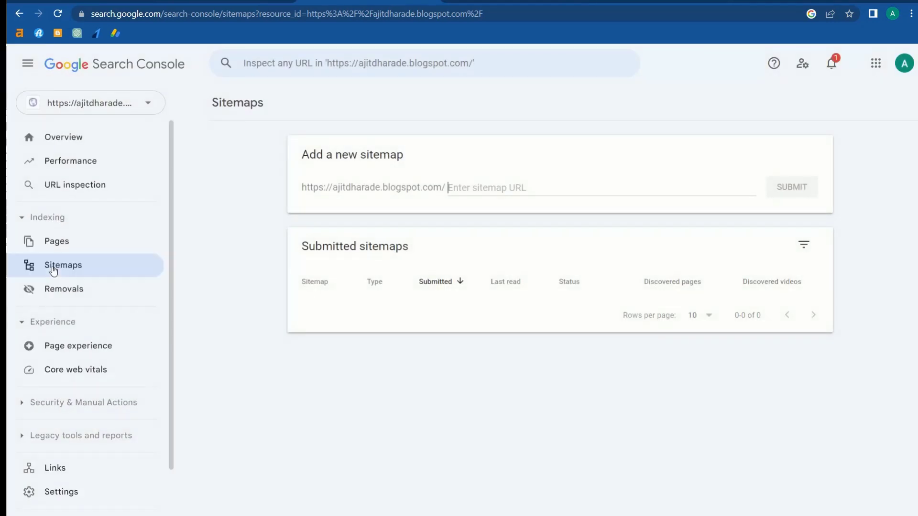
pyautogui.moveTo(212, 103); pyautogui.dragTo(270, 107)
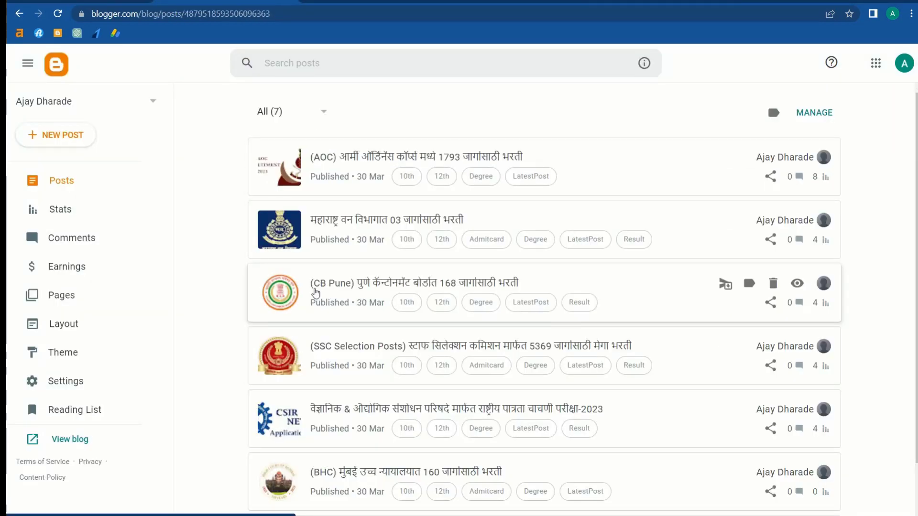
pyautogui.click(348, 2)
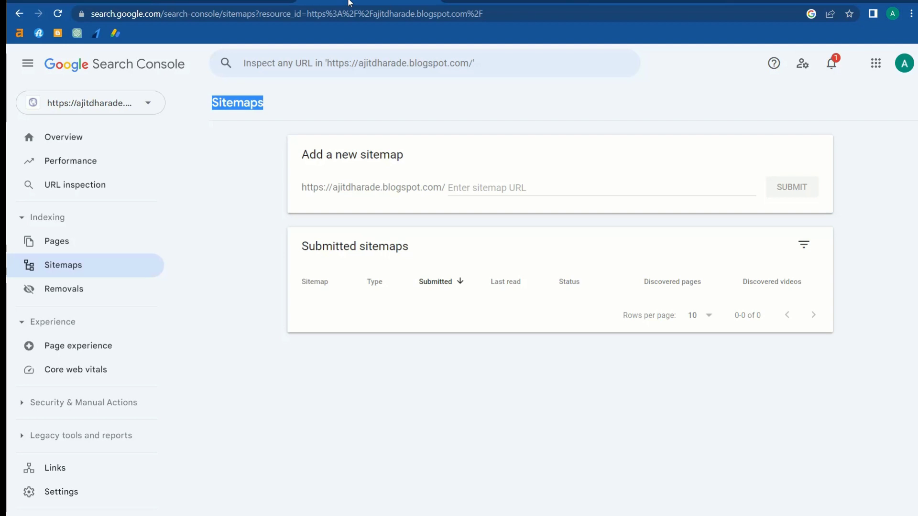
pyautogui.click(232, 127)
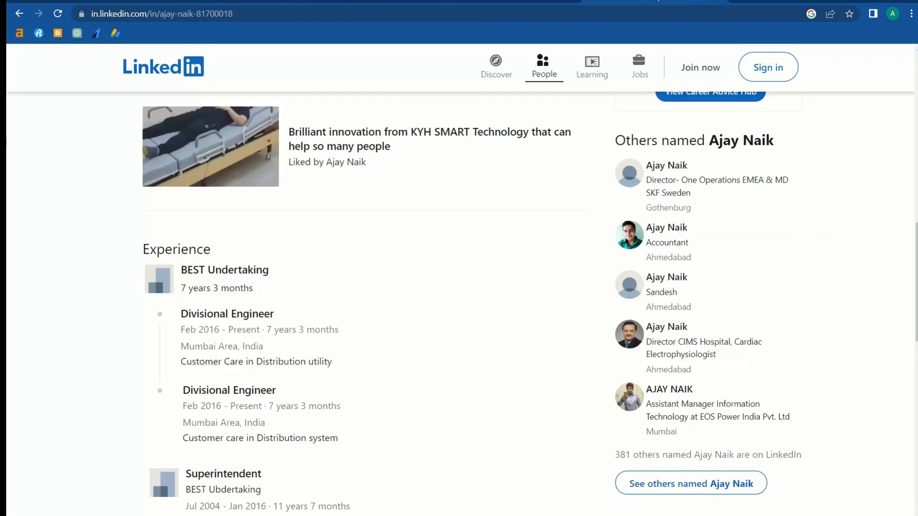
# Switch to the browser tab with the LinkedIn profile and search Google from there for "simap.xml"
pyautogui.click(447, 15)
pyautogui.write('s')
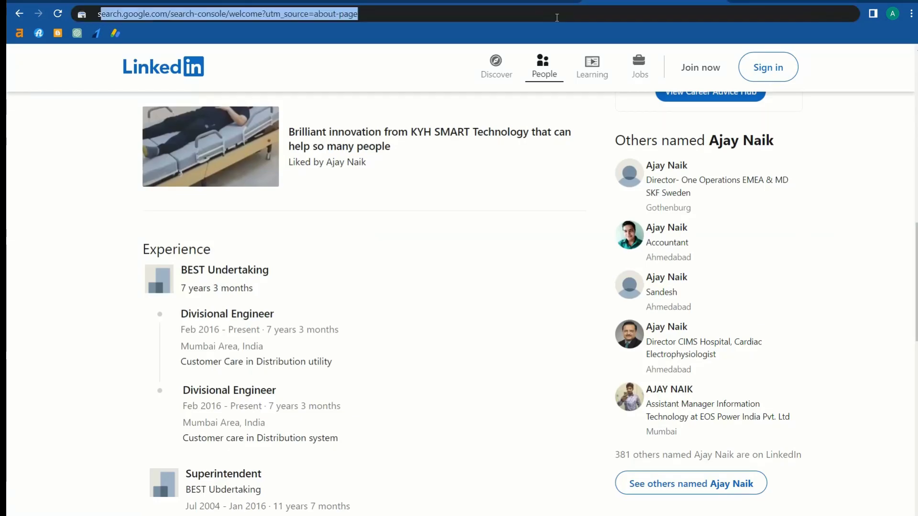
pyautogui.write('imap')
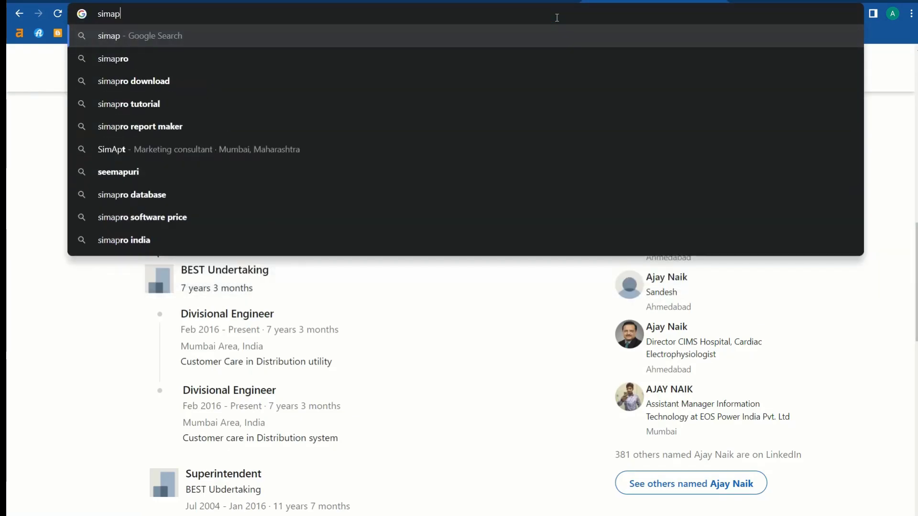
pyautogui.write('.')
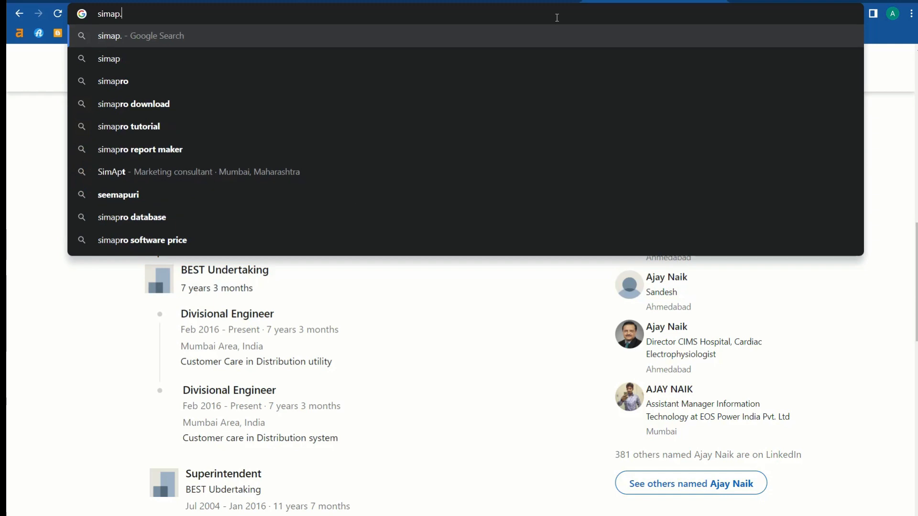
pyautogui.write('xml')
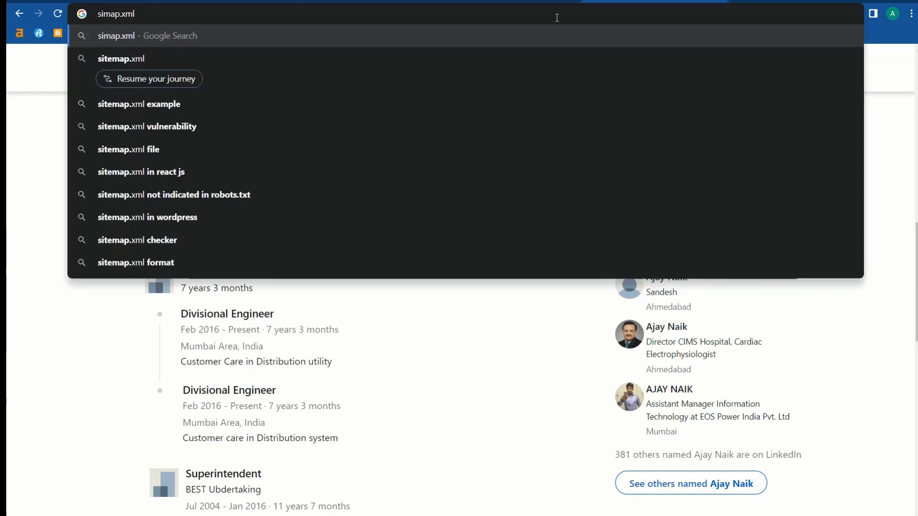
pyautogui.press('Return')
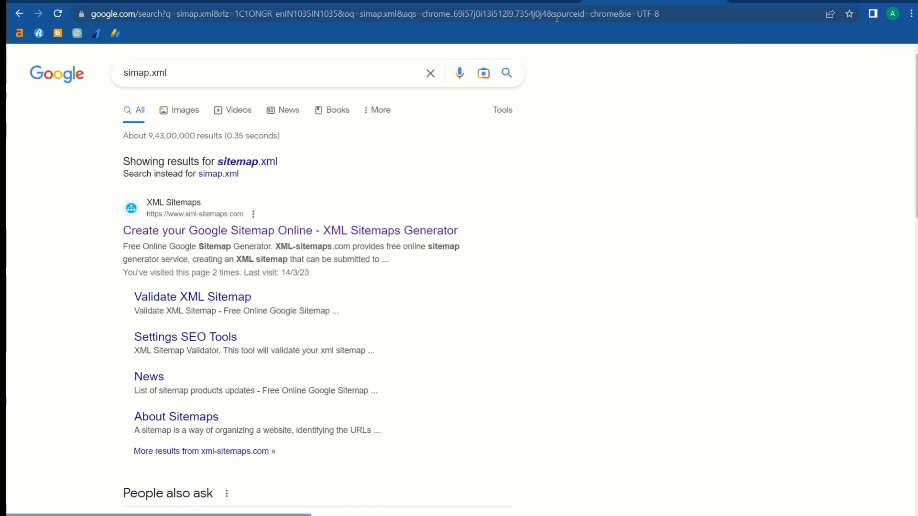
# Look over the enlarged search results and open the XML Sitemaps Generator site
pyautogui.keyDown('ctrl'); pyautogui.scroll(5, 131, 222); pyautogui.keyUp('ctrl')
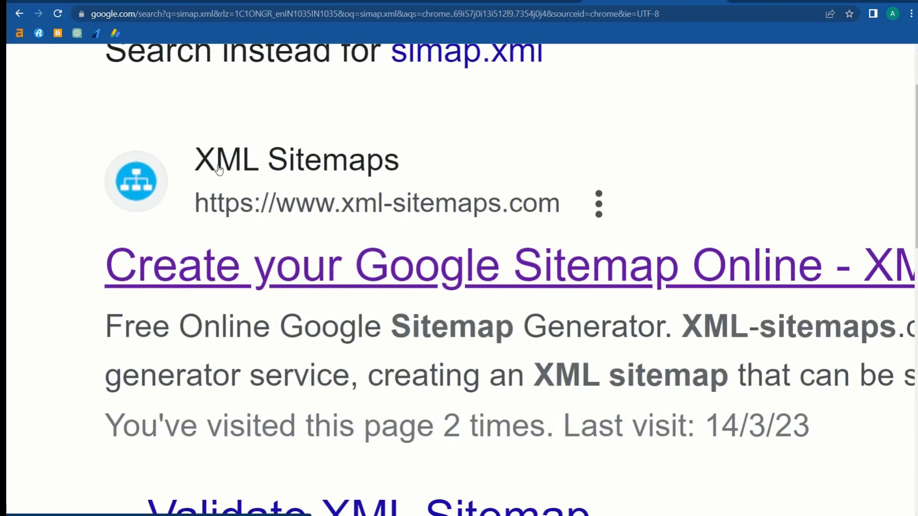
pyautogui.scroll(4, 381, 209)
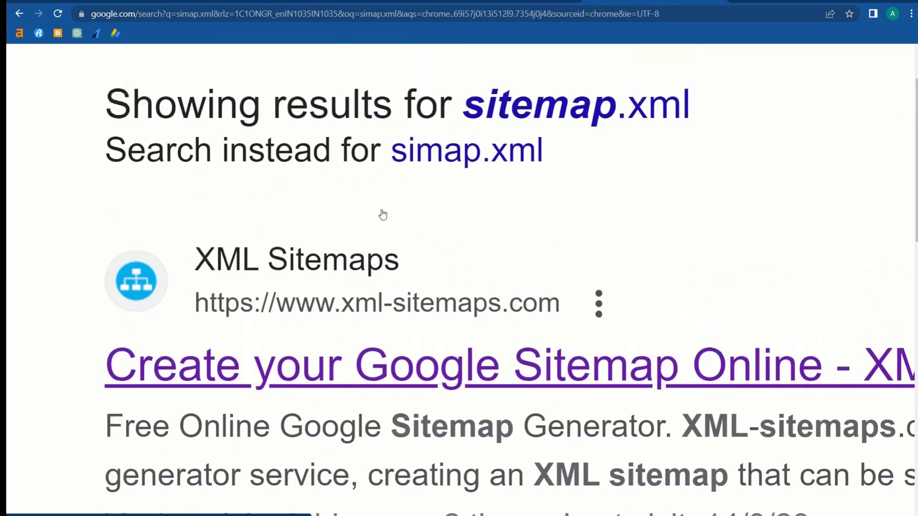
pyautogui.scroll(2, 221, 137)
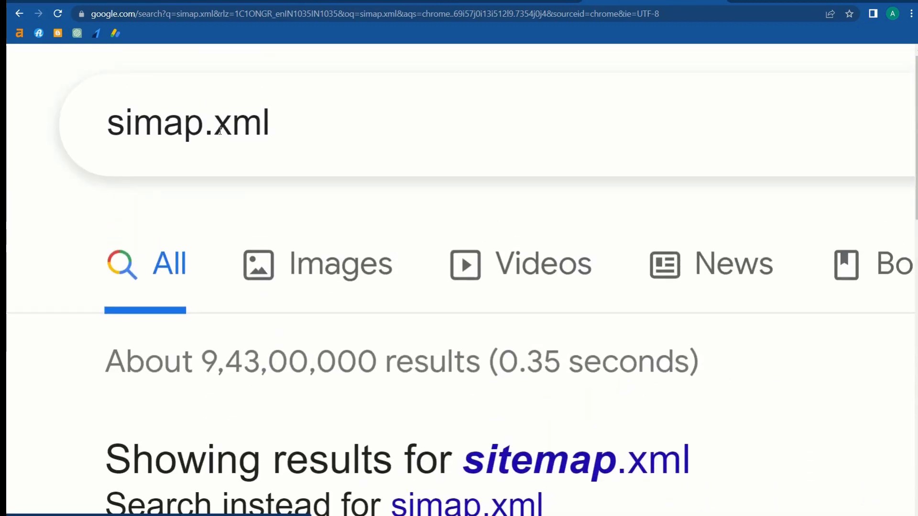
pyautogui.scroll(-4, 270, 148)
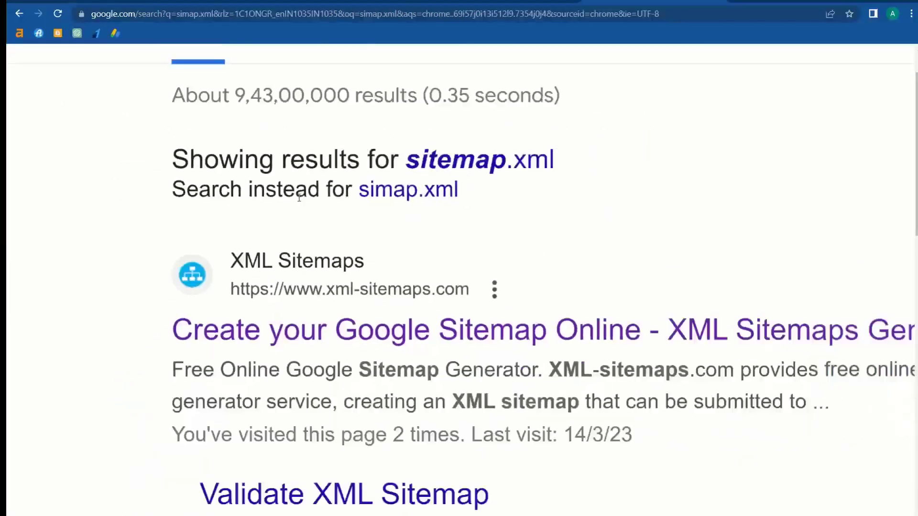
pyautogui.click(284, 305)
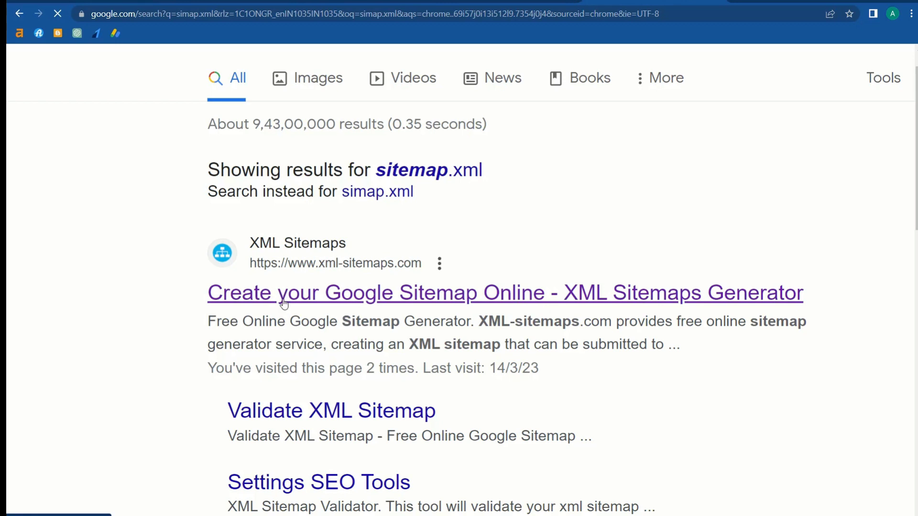
# Replace the website URL in the sitemap generator with the blog's copied blogspot.com address and start generating the sitemap
pyautogui.write('https://ajitdharade.blogspot.com/')
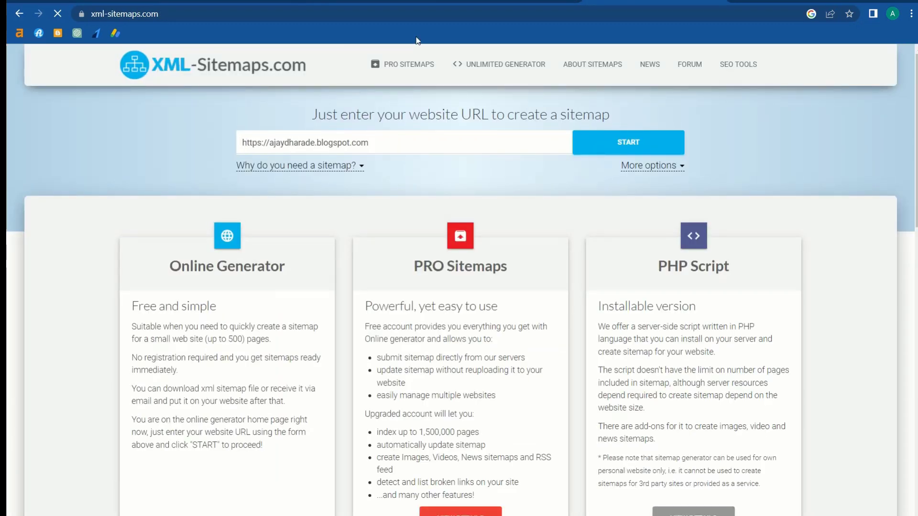
pyautogui.click(529, 2)
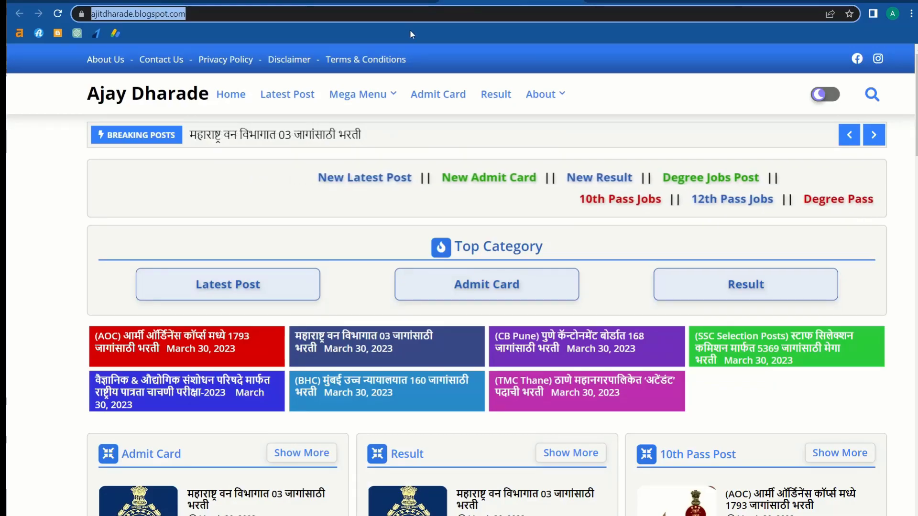
pyautogui.hotkey('ctrl', 'Tab')
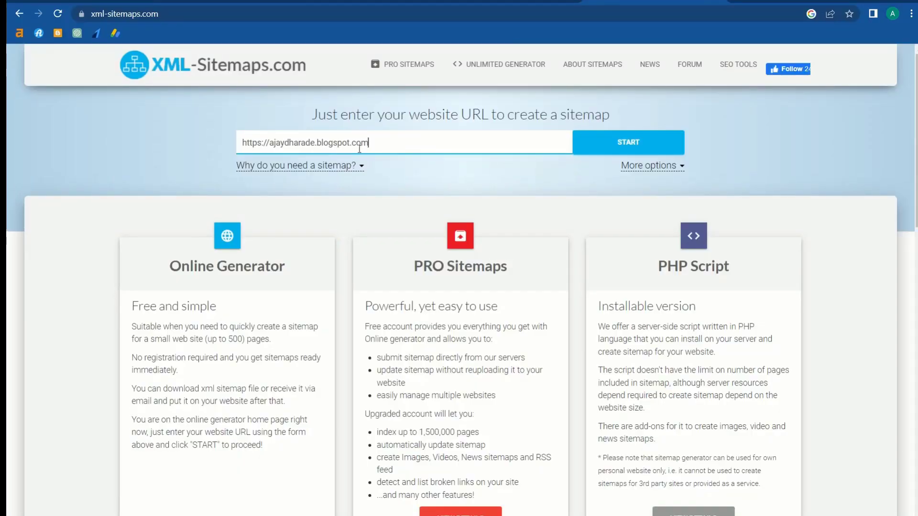
pyautogui.tripleClick(360, 144)
pyautogui.write('https://ajitdharade.blogspot.com/')
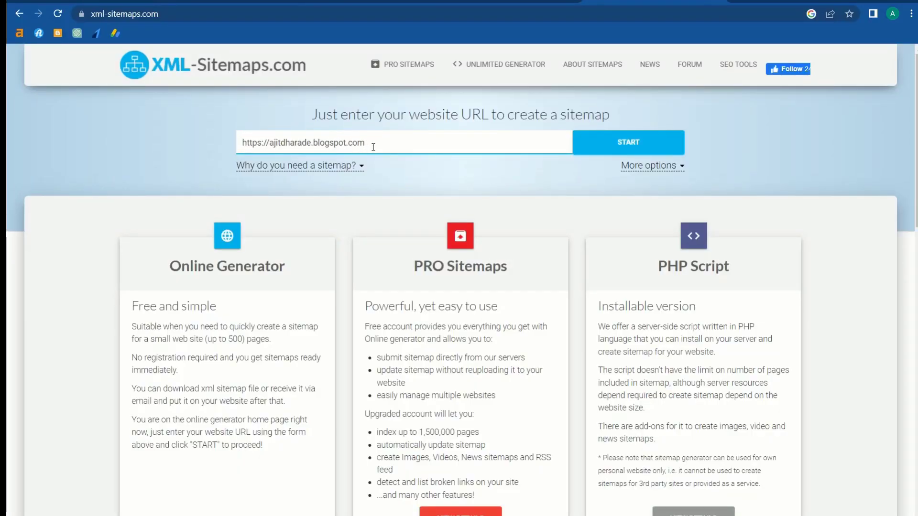
pyautogui.click(629, 141)
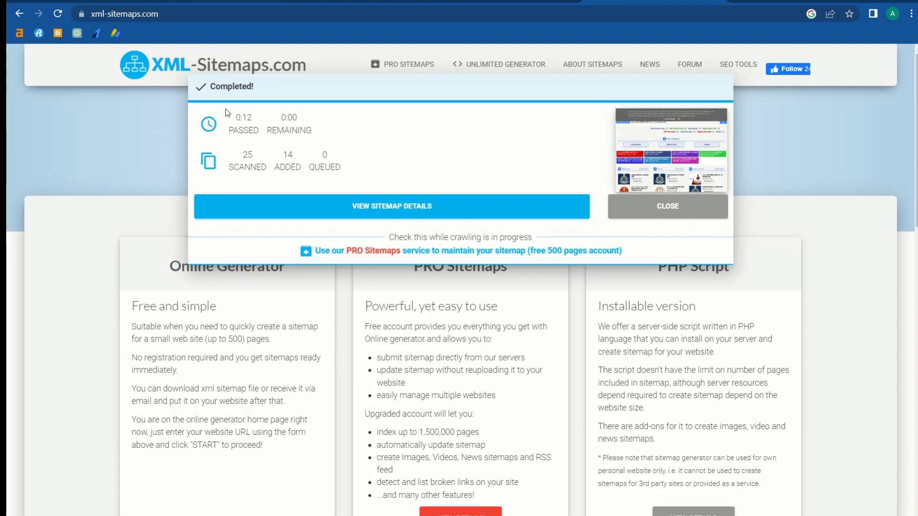
# Dismiss the sitemap generator's completion summary and switch back to the Search Console Sitemaps report
pyautogui.moveTo(211, 88); pyautogui.dragTo(332, 111)
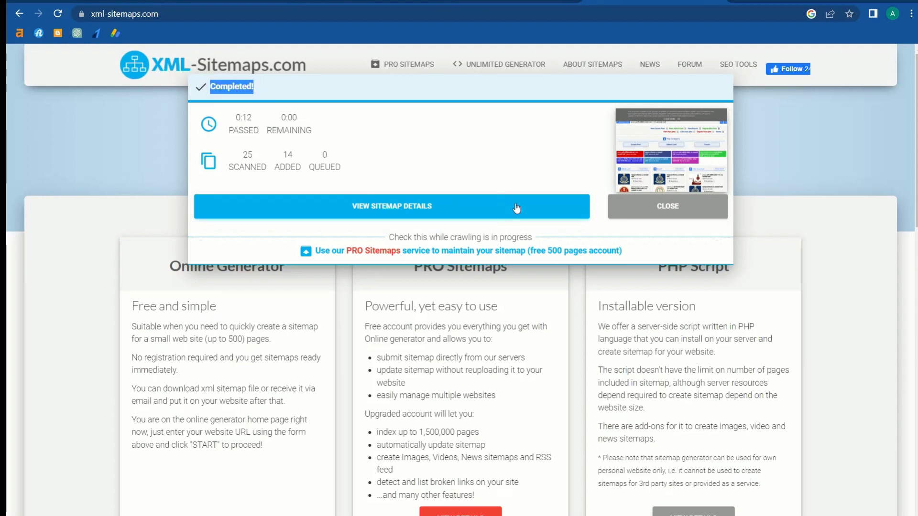
pyautogui.click(672, 205)
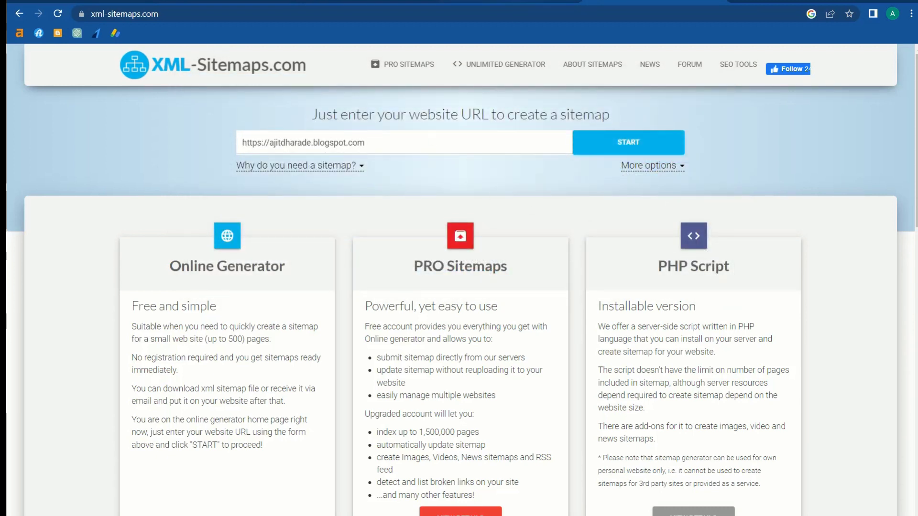
pyautogui.click(369, 3)
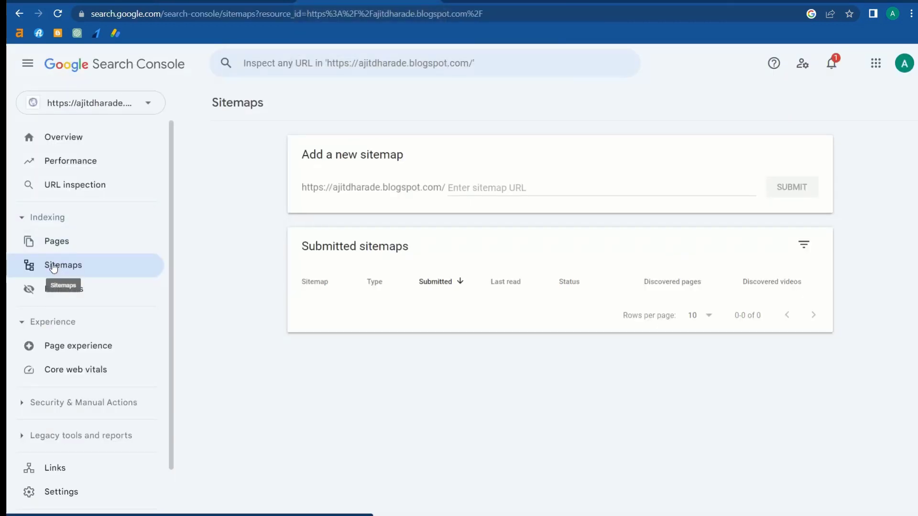
# Submit sitemap.xml as a new sitemap for the blog and dismiss the submission notice
pyautogui.click(476, 187)
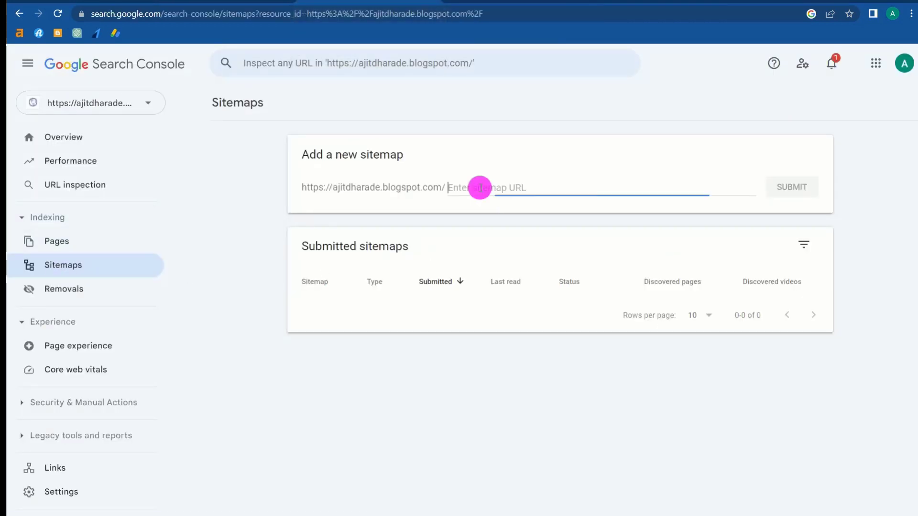
pyautogui.moveTo(333, 187); pyautogui.dragTo(461, 188)
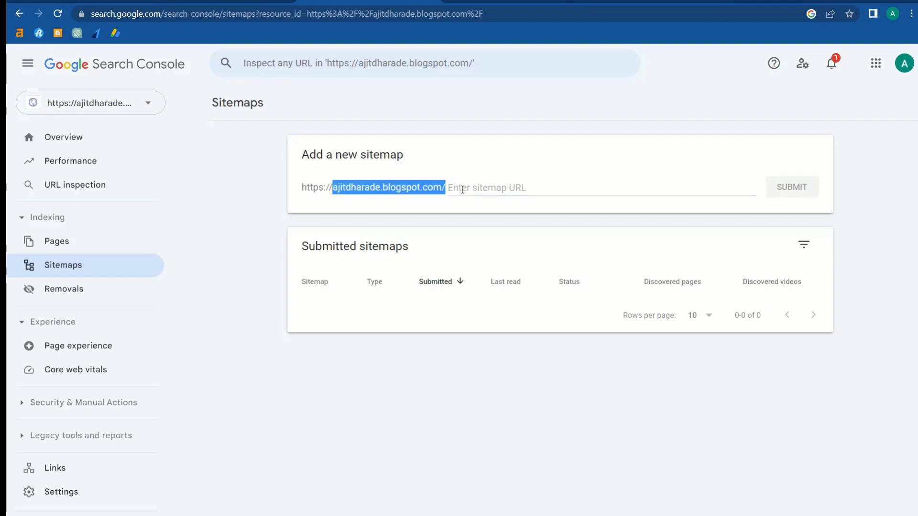
pyautogui.click(470, 187)
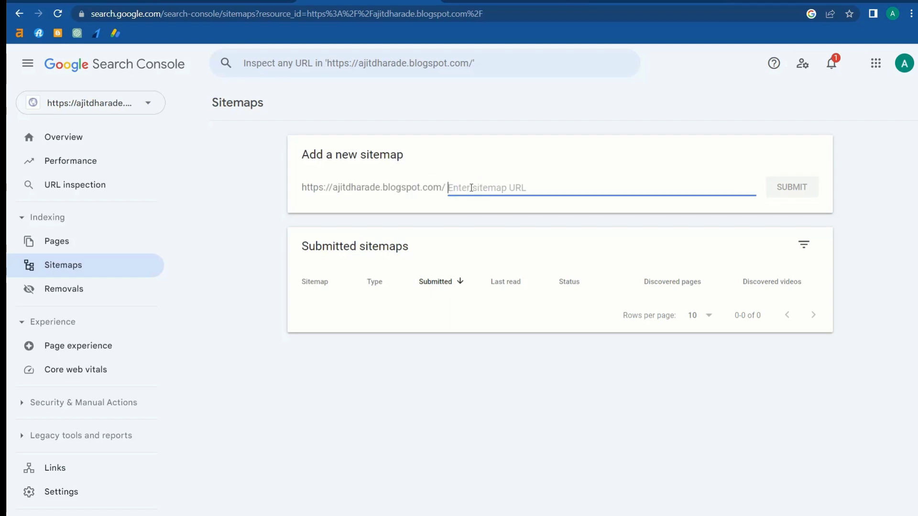
pyautogui.write('sitemap.xml')
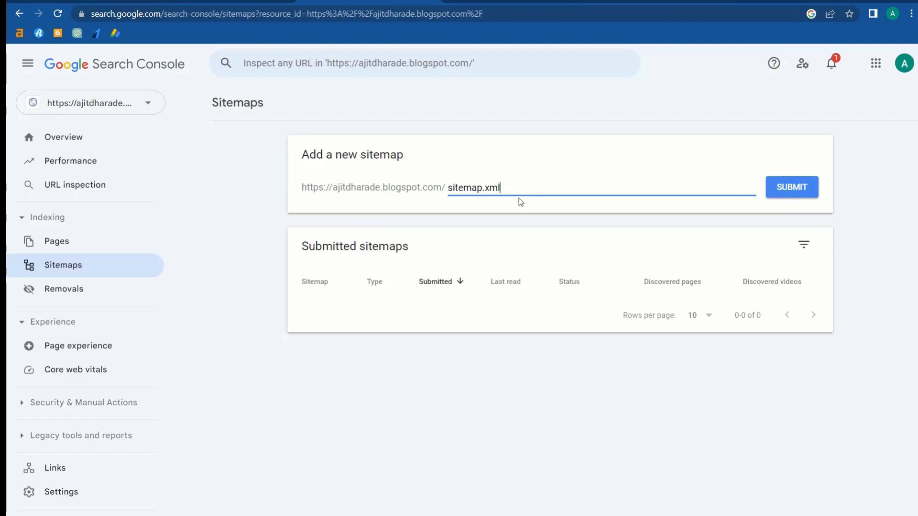
pyautogui.click(788, 194)
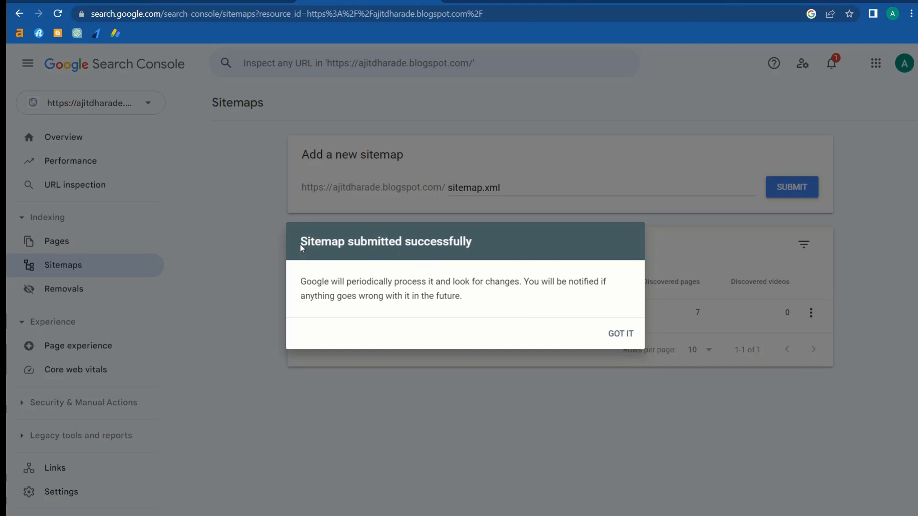
pyautogui.moveTo(302, 248); pyautogui.dragTo(483, 262)
pyautogui.click(625, 335)
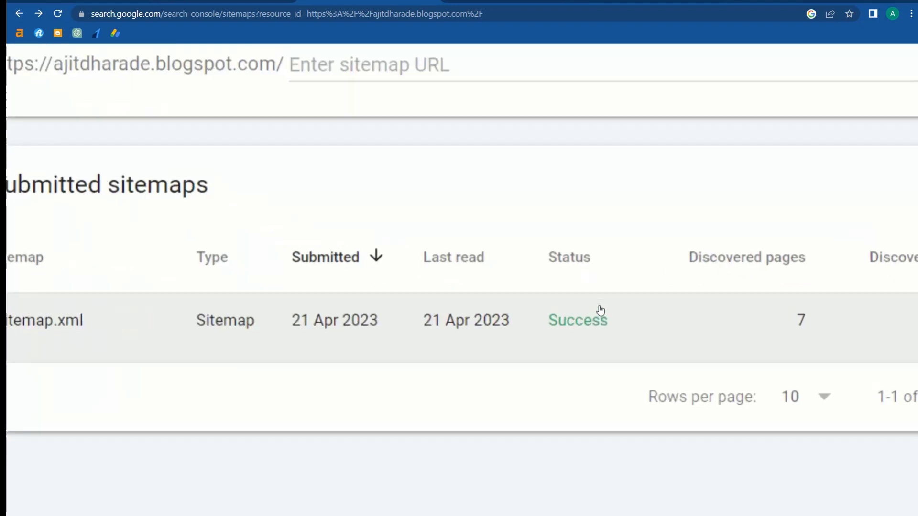
# Check the submitted sitemap's status, open its details to review the discovered pages, and return to the Sitemaps report
pyautogui.moveTo(548, 274); pyautogui.dragTo(609, 345)
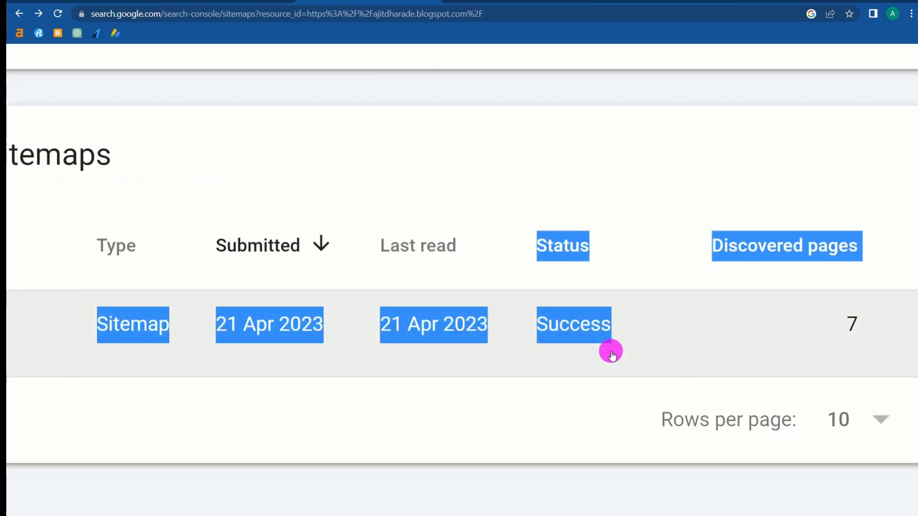
pyautogui.click(612, 354)
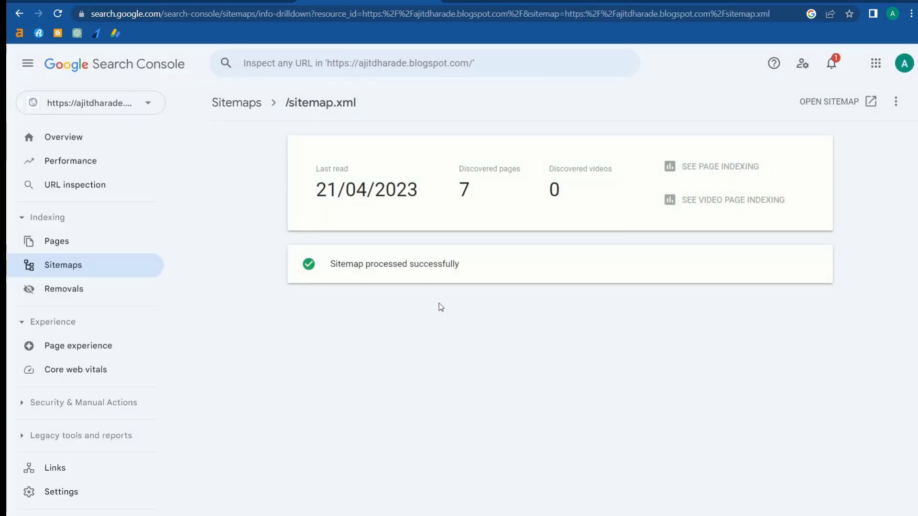
pyautogui.moveTo(451, 180); pyautogui.dragTo(483, 194)
pyautogui.click(507, 230)
pyautogui.click(113, 257)
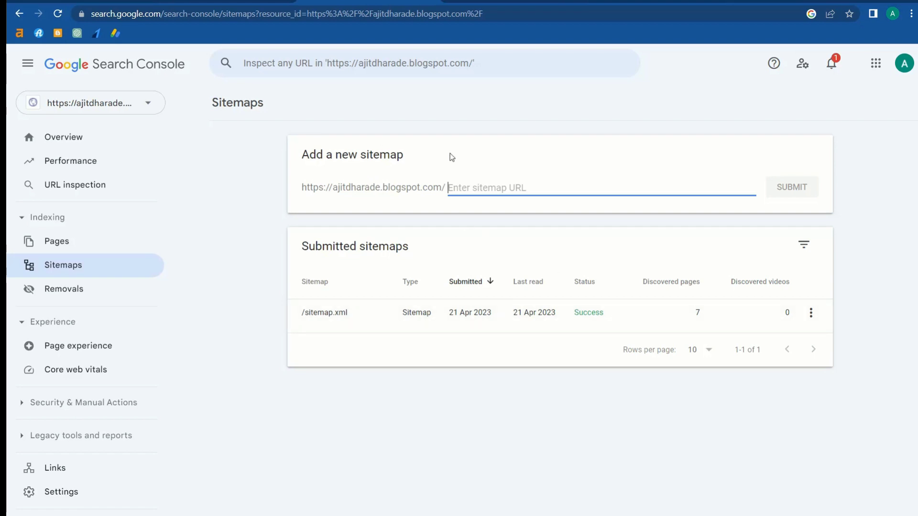
# Enter sitemap.xml as the new sitemap URL again without submitting it
pyautogui.click(470, 183)
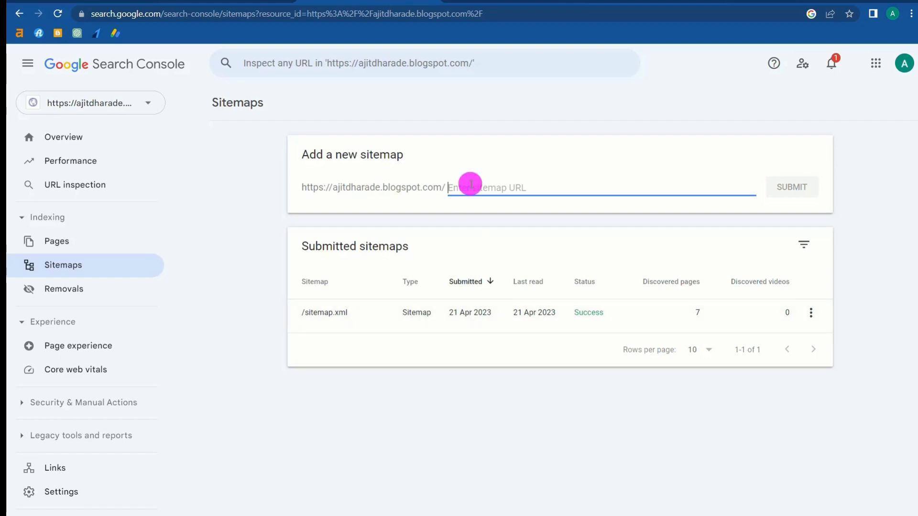
pyautogui.write('si')
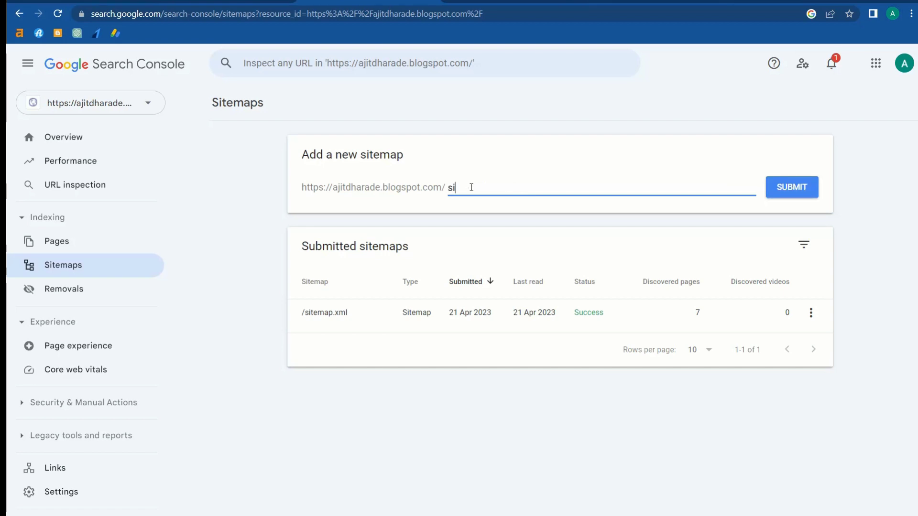
pyautogui.write('temap.xml')
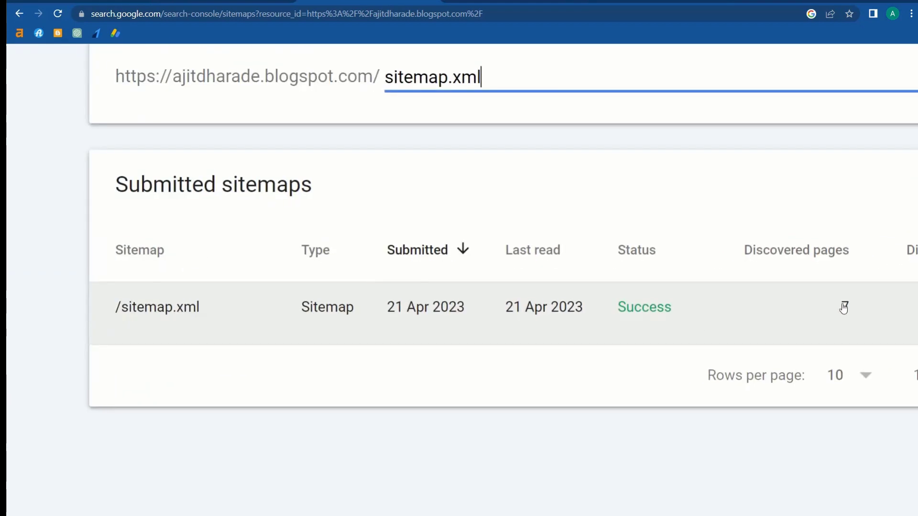
# Open the /sitemap.xml entry to check its discovered pages again and go back to the report
pyautogui.moveTo(703, 312); pyautogui.dragTo(682, 313)
pyautogui.click(818, 310)
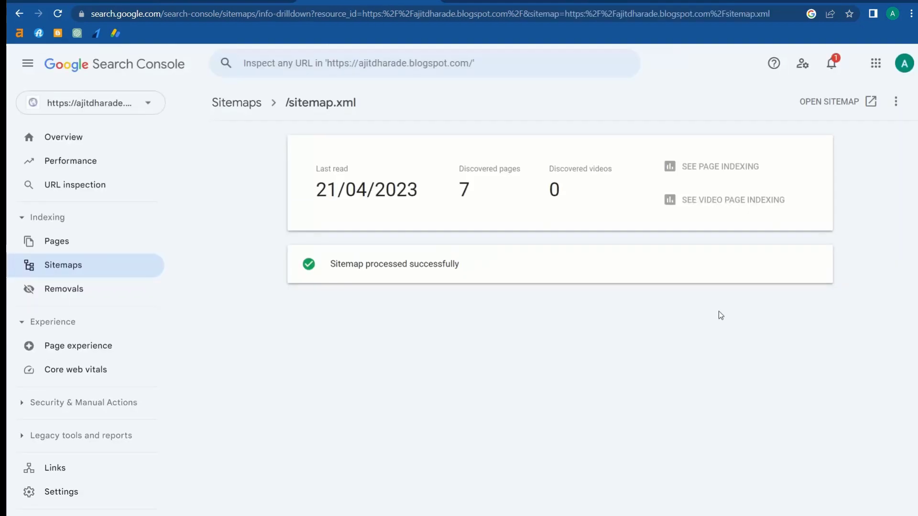
pyautogui.hotkey('alt', 'Left')
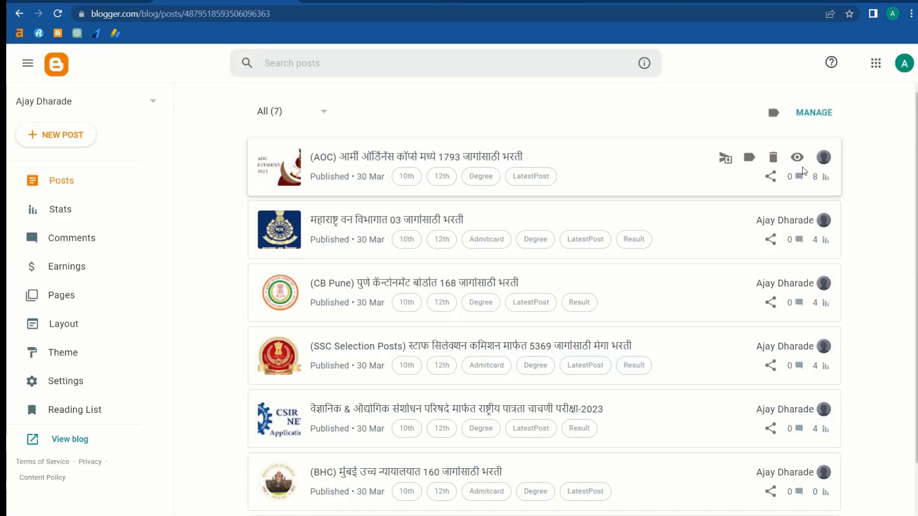
# Copy the link address of the second post in Blogger and inspect that /2023/03/03.html URL in Search Console
pyautogui.rightClick(797, 222)
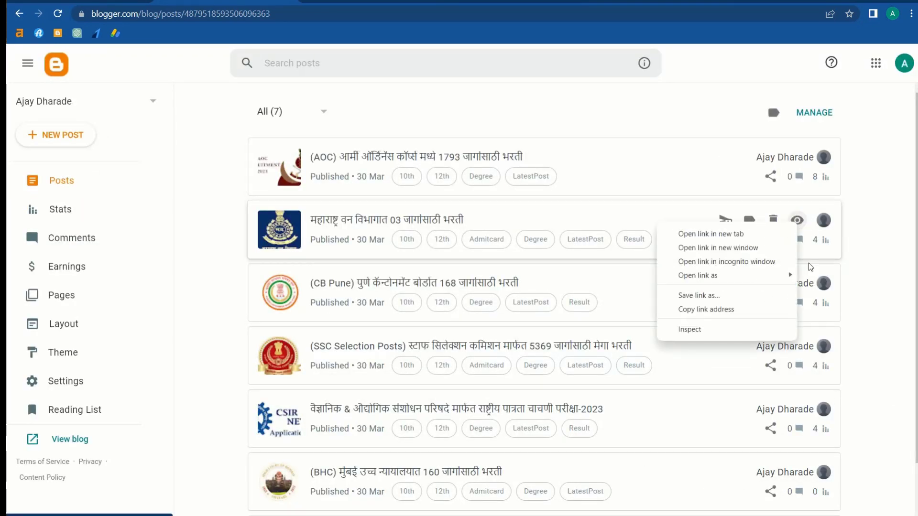
pyautogui.click(705, 308)
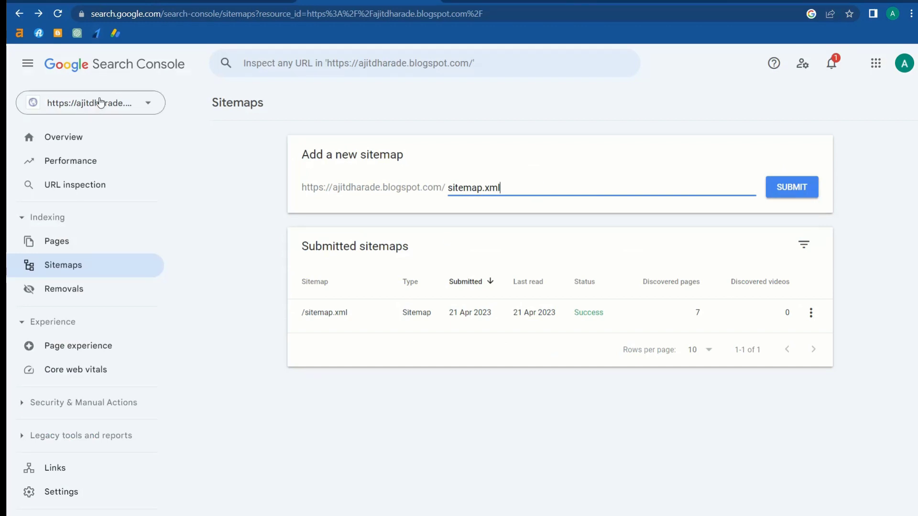
pyautogui.click(98, 137)
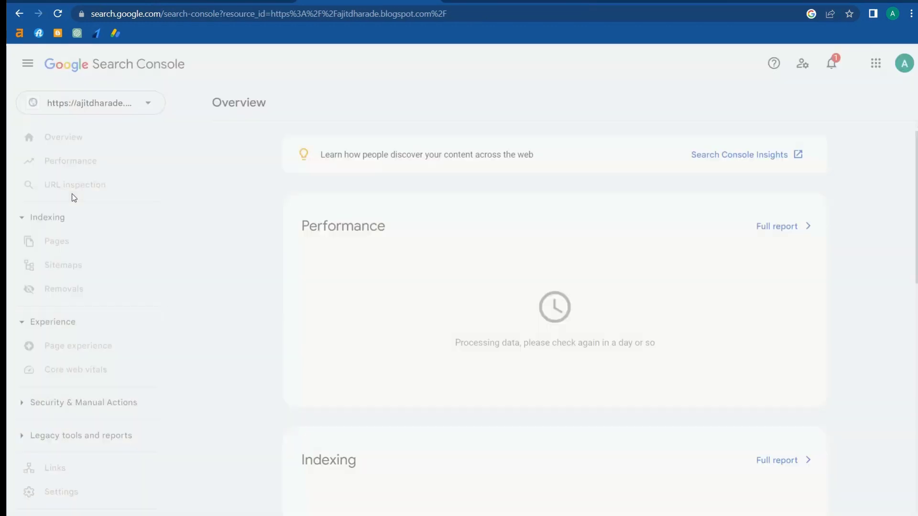
pyautogui.click(72, 192)
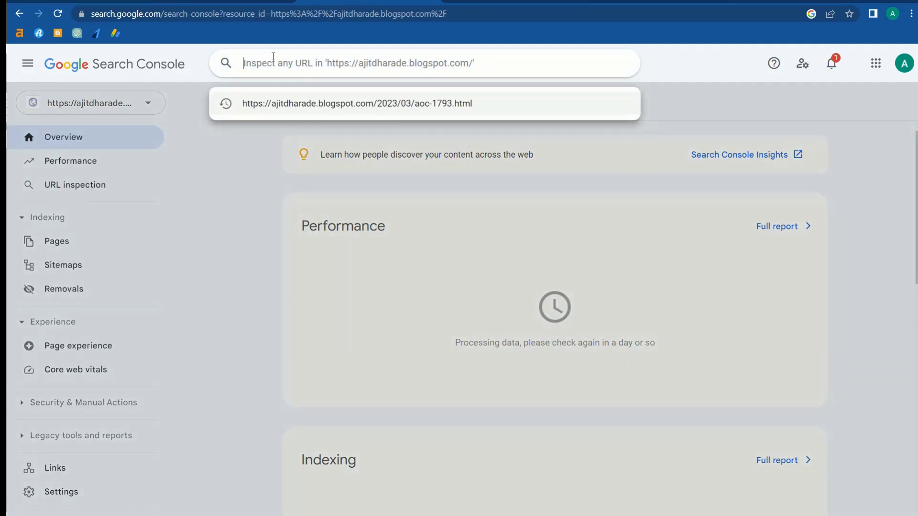
pyautogui.click(275, 59)
pyautogui.hotkey('ctrl', 'v')
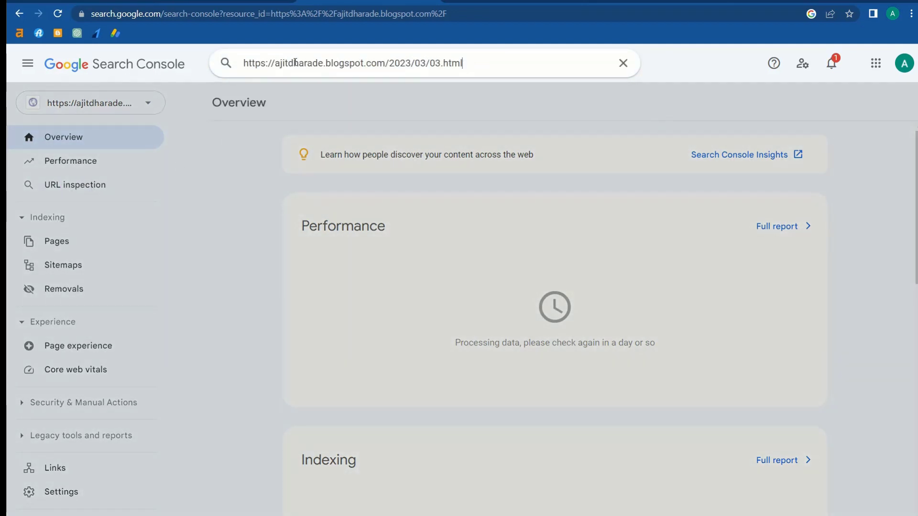
pyautogui.click(652, 61)
pyautogui.click(525, 56)
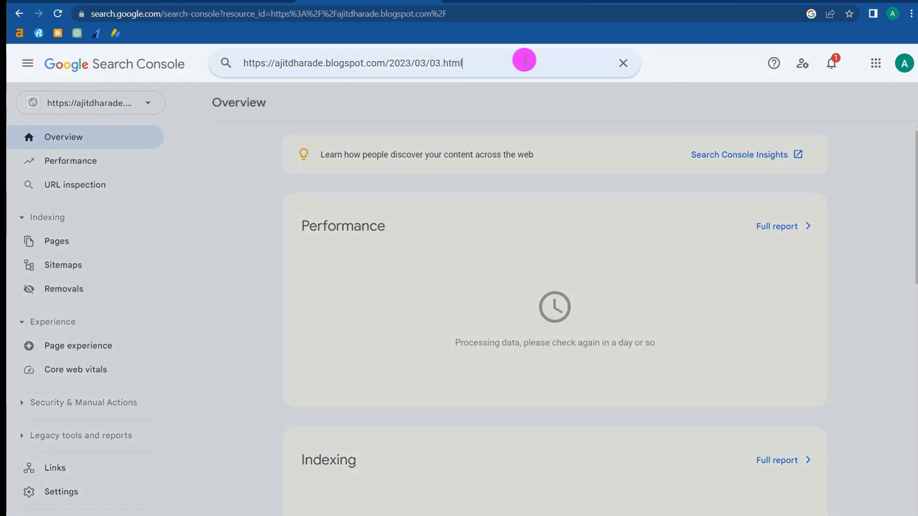
pyautogui.press('Return')
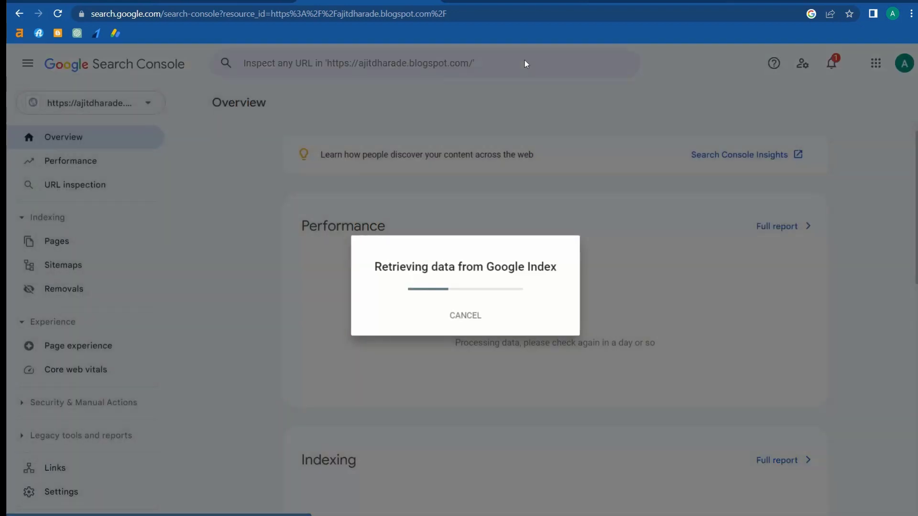
# Run a live test of the inspected post URL and review its availability to Google
pyautogui.click(640, 141)
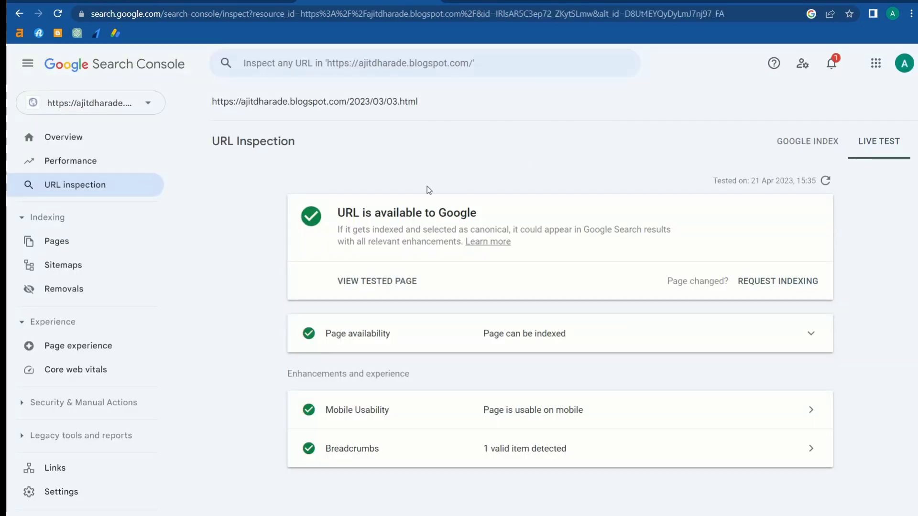
pyautogui.moveTo(338, 213); pyautogui.dragTo(534, 218)
pyautogui.click(548, 221)
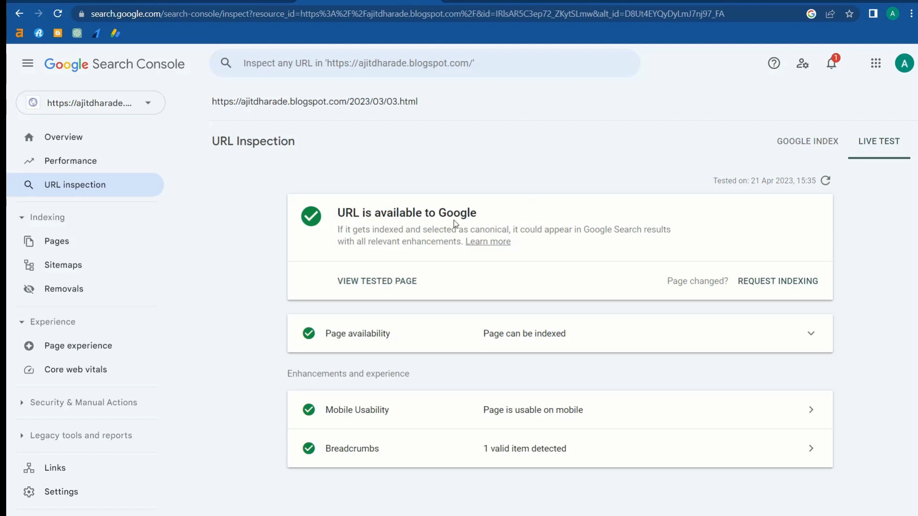
# Return to the post's Google index result and examine its indexing status
pyautogui.hscroll(-5, 445, 234)
pyautogui.moveTo(333, 194)
pyautogui.mouseDown()
pyautogui.moveTo(455, 197)
pyautogui.moveTo(443, 197)
pyautogui.mouseUp()
pyautogui.scroll(5, 443, 198)
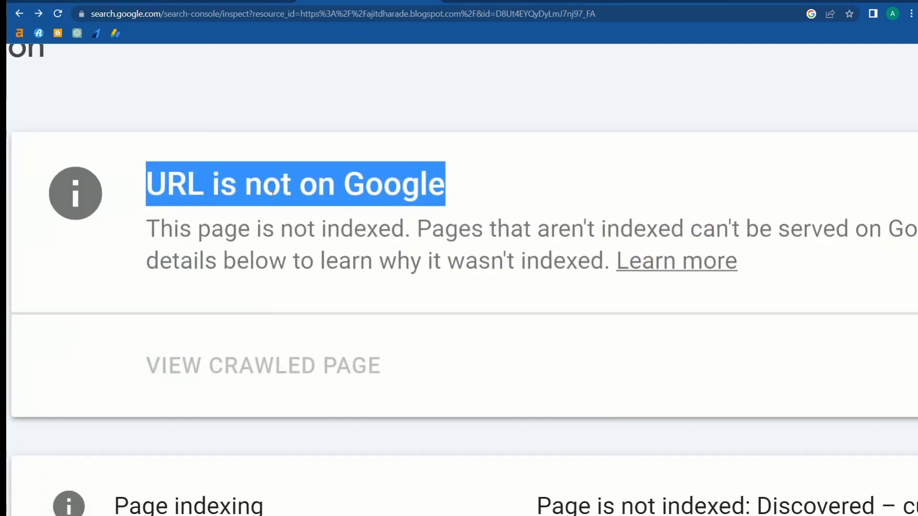
pyautogui.scroll(-5, 437, 211)
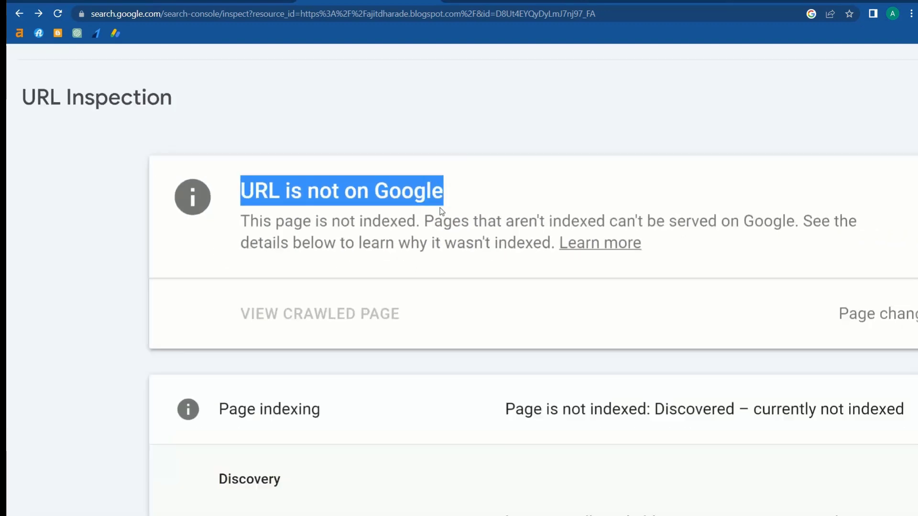
pyautogui.click(779, 291)
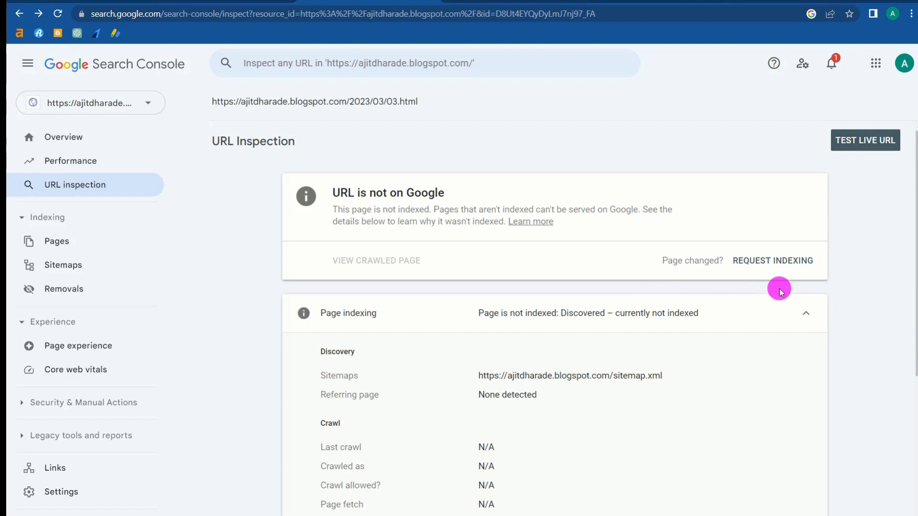
# Request indexing for the /2023/03/03.html post and dismiss the request notice
pyautogui.click(785, 260)
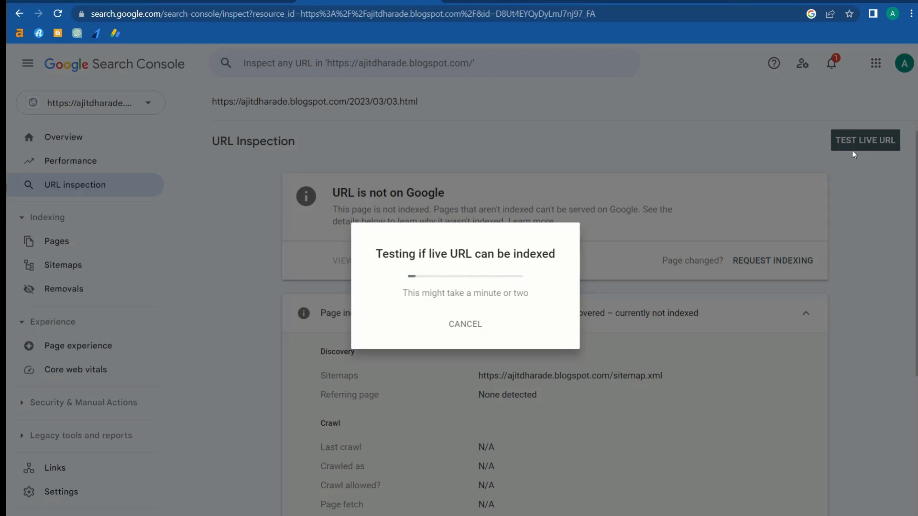
pyautogui.click(637, 134)
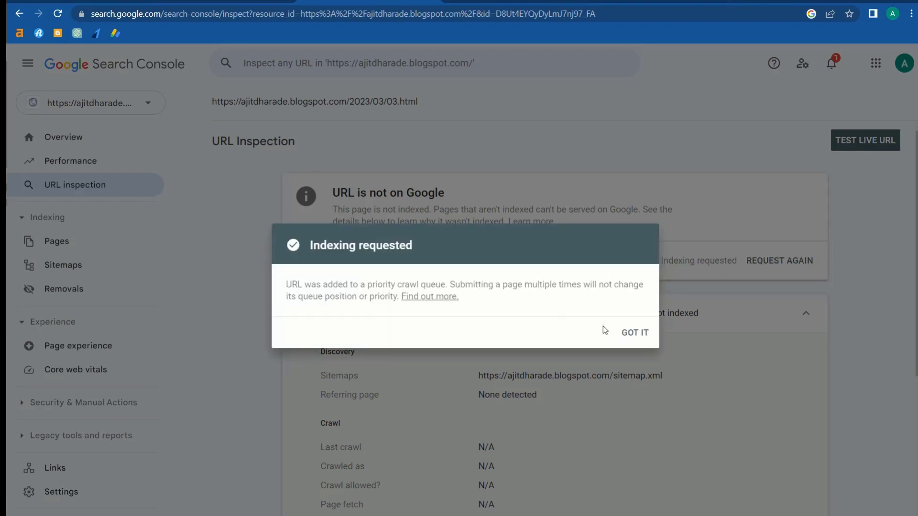
pyautogui.click(627, 331)
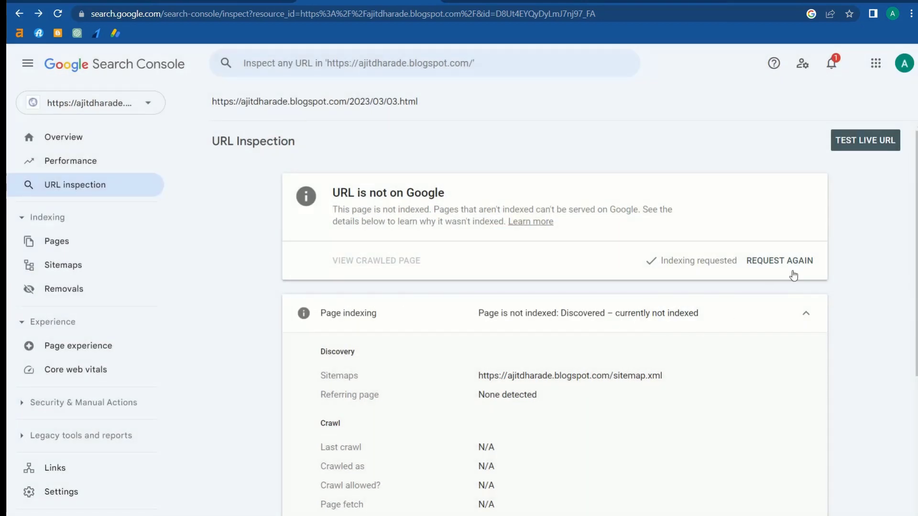
# Test the post's live URL again, check its availability result and reopen the Sitemaps report
pyautogui.click(849, 144)
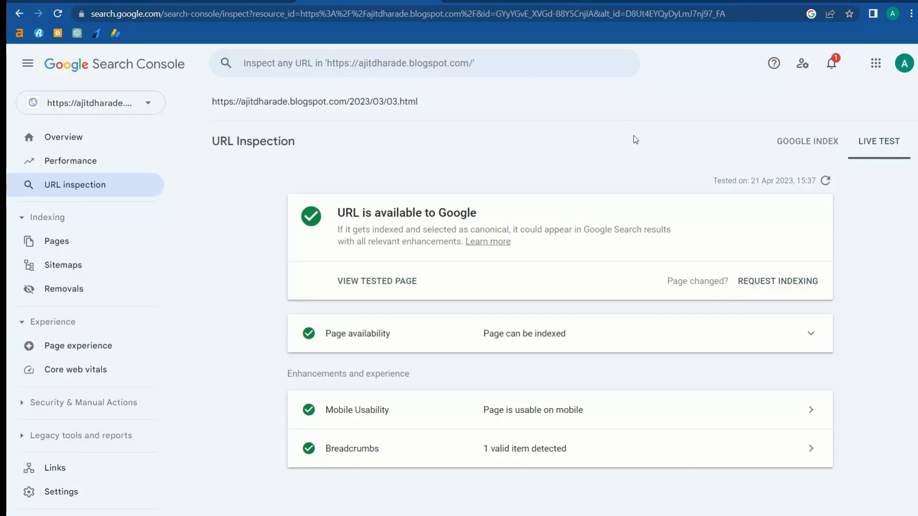
pyautogui.moveTo(338, 213); pyautogui.dragTo(491, 215)
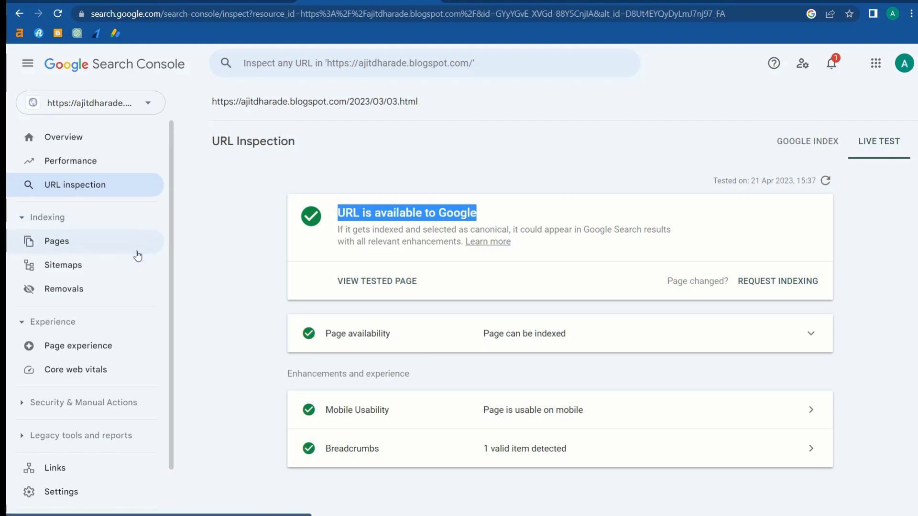
pyautogui.click(64, 266)
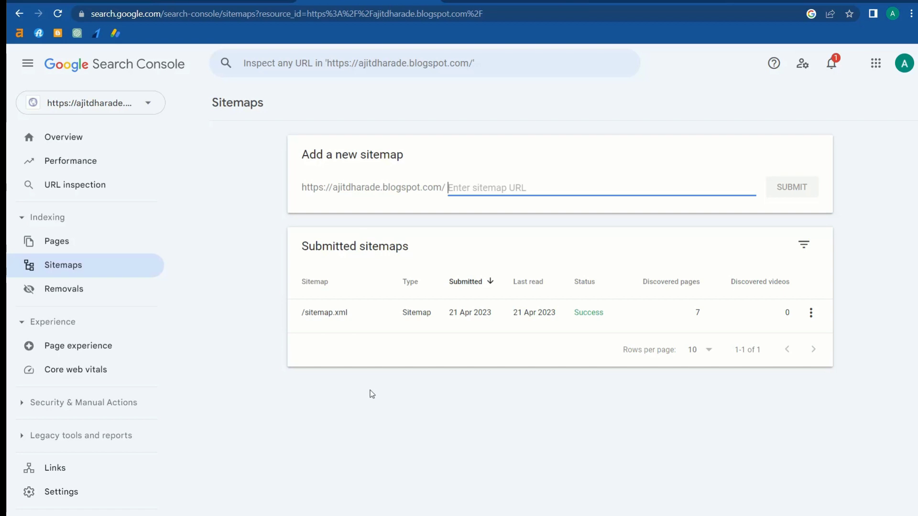
# Show the recently inspected post URLs, dismiss the list and review the status of the submitted /sitemap.xml
pyautogui.click(94, 185)
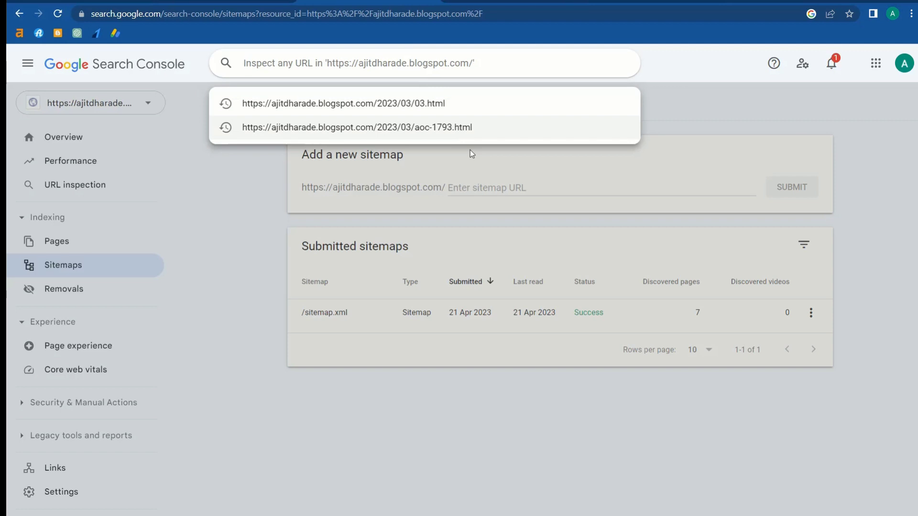
pyautogui.click(229, 203)
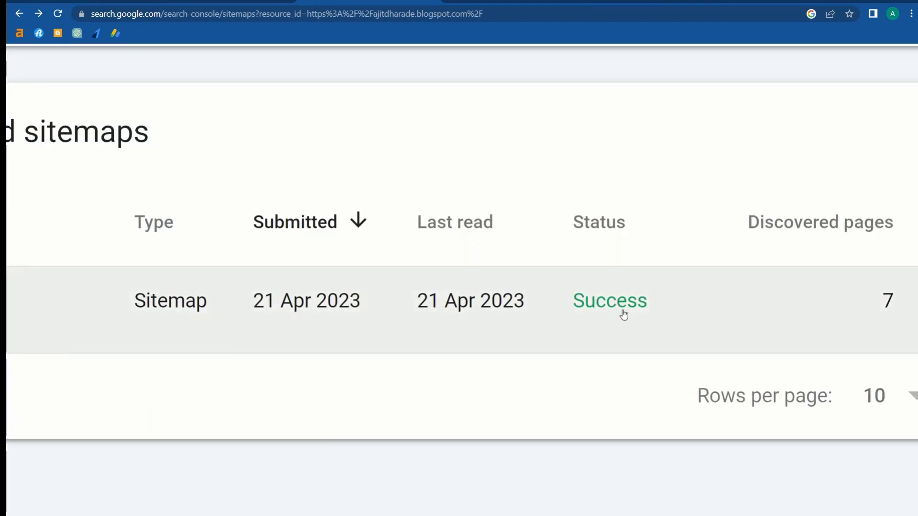
pyautogui.hotkey('ctrl', '0')
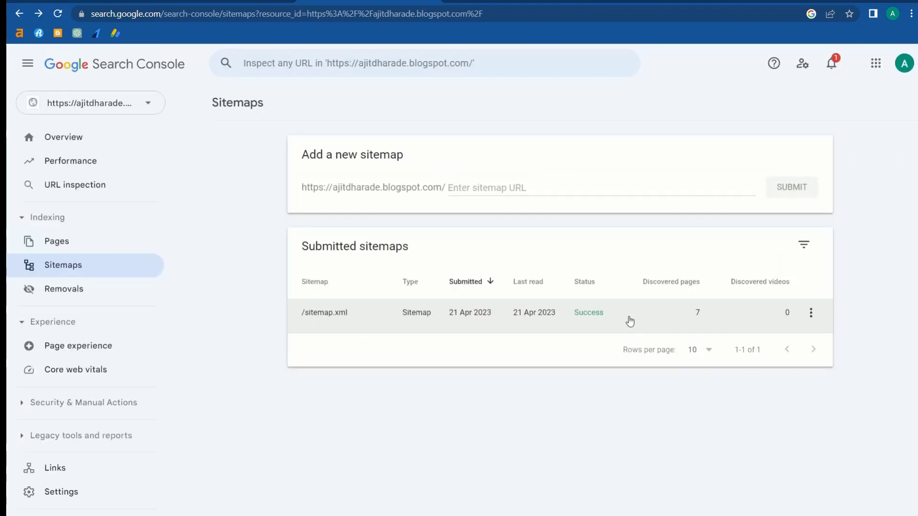
# Switch to XML-Sitemaps.com, examine the website URL entered for sitemap generation, and view the blog's home page
pyautogui.hotkey('ctrl', 'Tab')
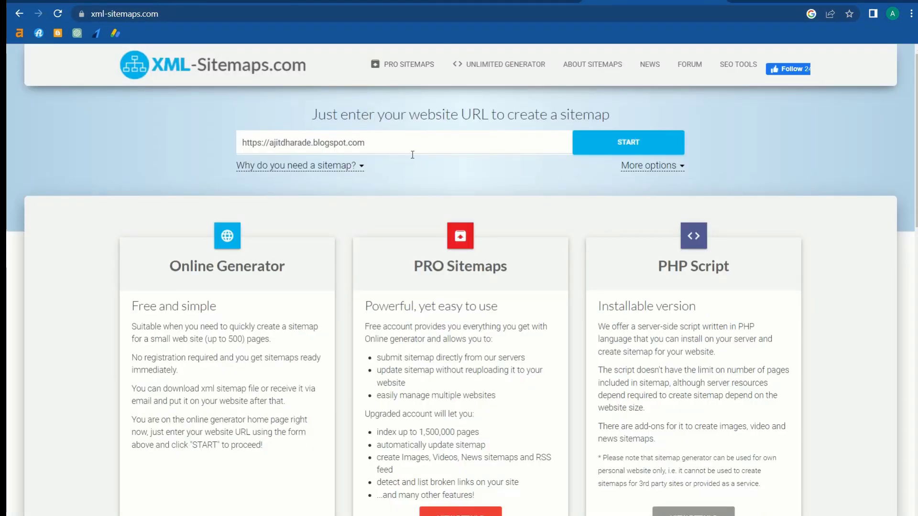
pyautogui.keyDown('ctrl'); pyautogui.scroll(5, 323, 177); pyautogui.keyUp('ctrl')
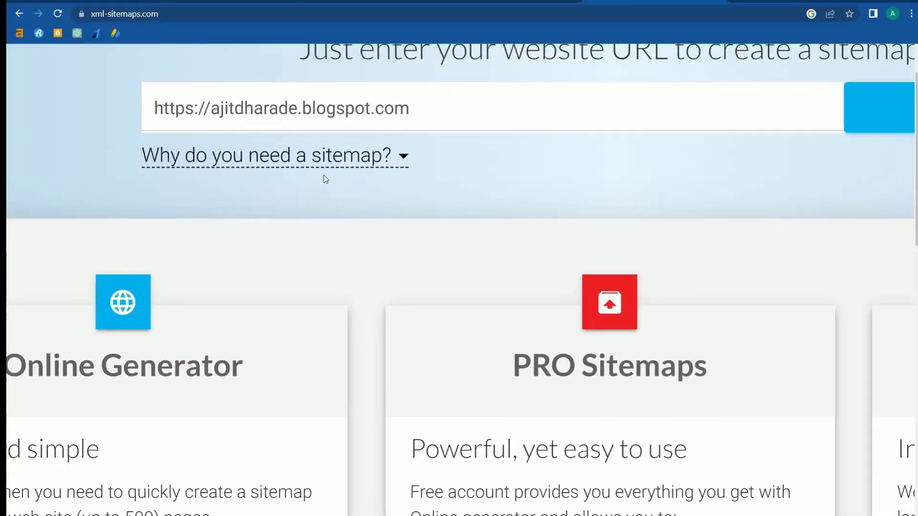
pyautogui.keyDown('ctrl'); pyautogui.scroll(-1, 326, 179); pyautogui.keyUp('ctrl')
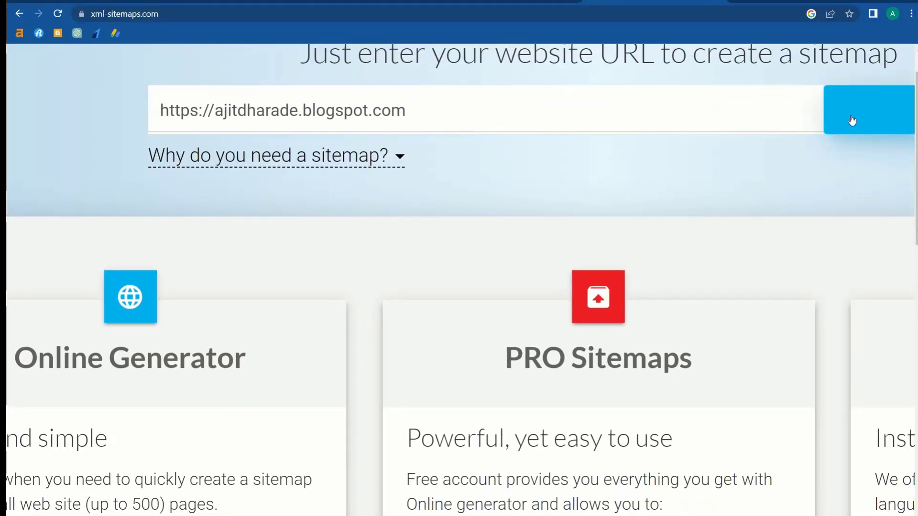
pyautogui.hscroll(5, 848, 123)
pyautogui.keyDown('ctrl'); pyautogui.scroll(-3, 772, 121); pyautogui.keyUp('ctrl')
pyautogui.keyDown('ctrl'); pyautogui.scroll(-5, 764, 116); pyautogui.keyUp('ctrl')
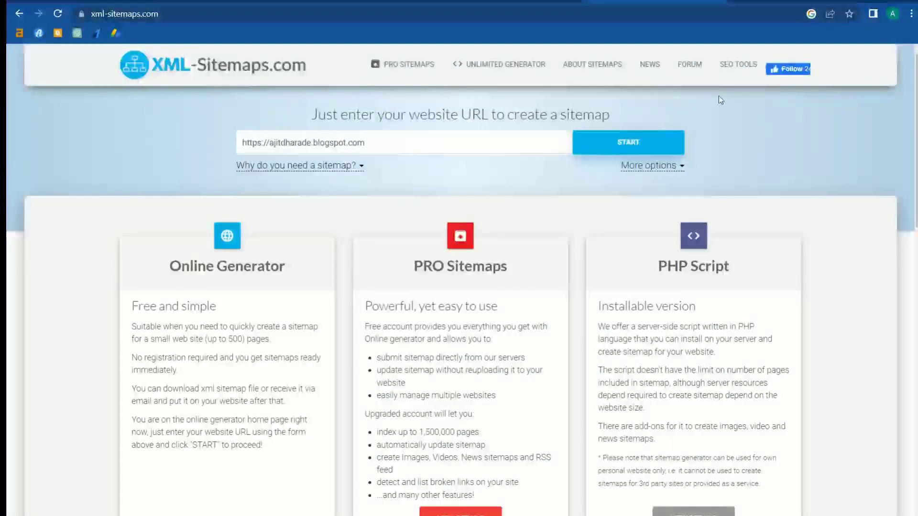
pyautogui.click(524, 3)
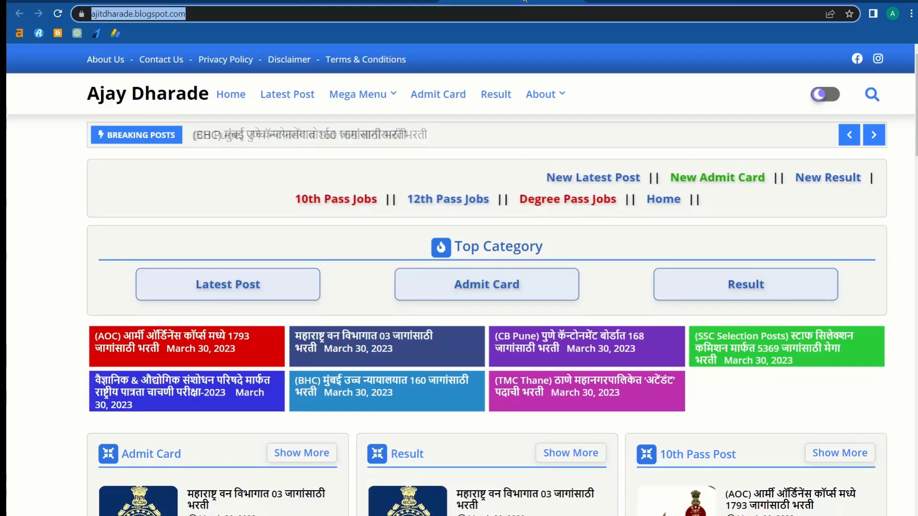
# Return to the Sitemaps report in Search Console and enter sitemap.xml as the new sitemap URL
pyautogui.click(366, 2)
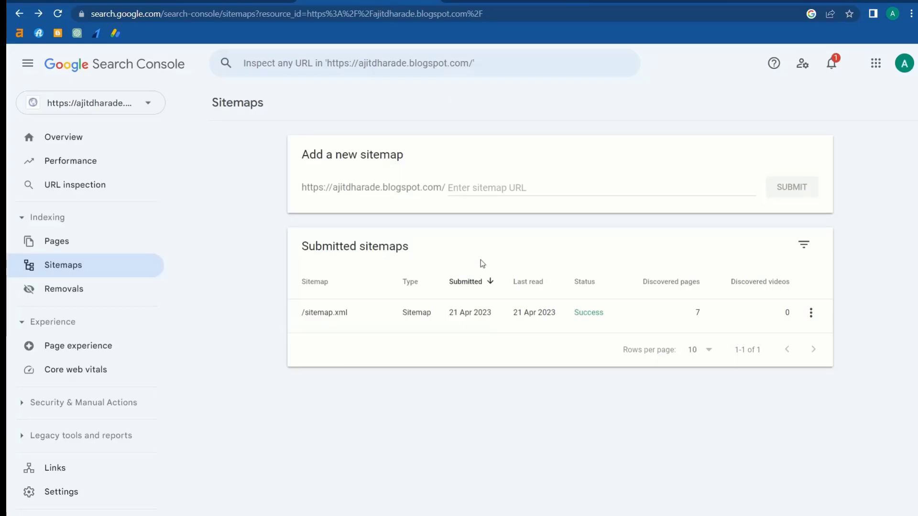
pyautogui.click(486, 189)
pyautogui.keyDown('ctrl'); pyautogui.scroll(5, 486, 189); pyautogui.keyUp('ctrl')
pyautogui.write('s')
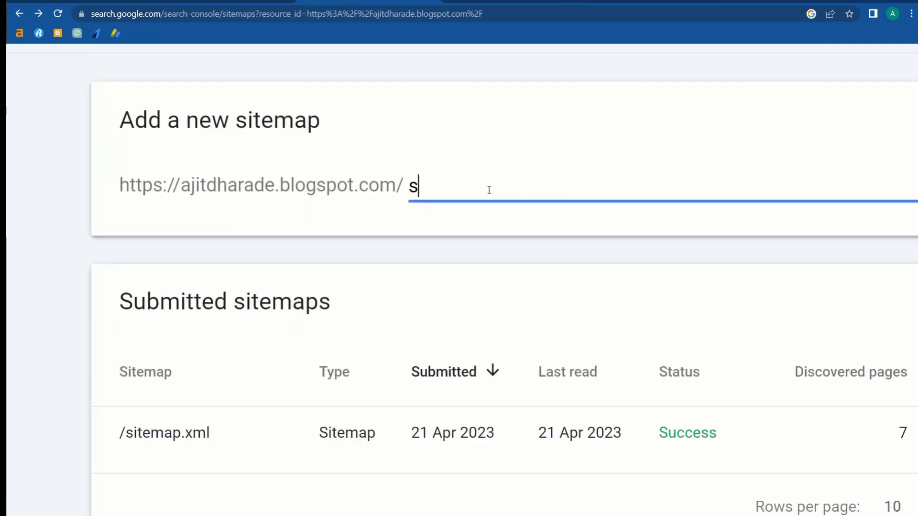
pyautogui.write('itemap.')
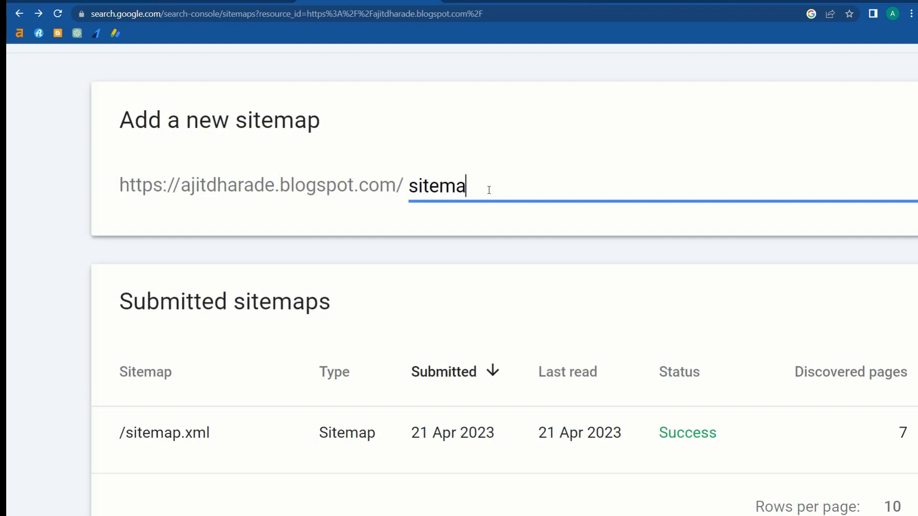
pyautogui.write('xml')
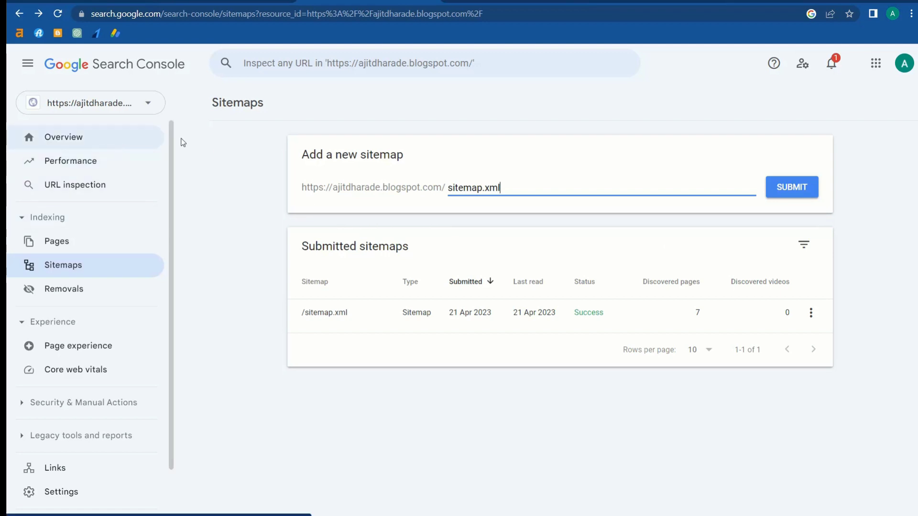
# Inspect the /2023/03/03.html post again from the recent URL inspections
pyautogui.click(342, 70)
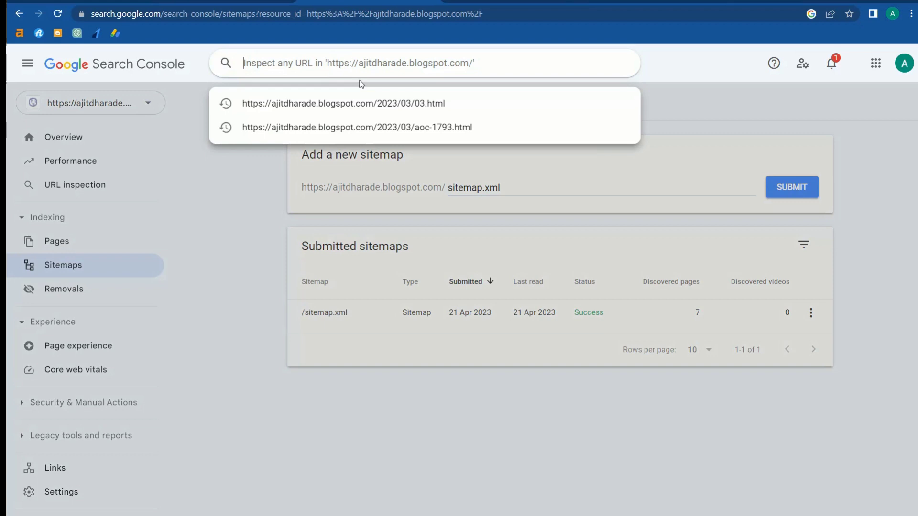
pyautogui.click(372, 102)
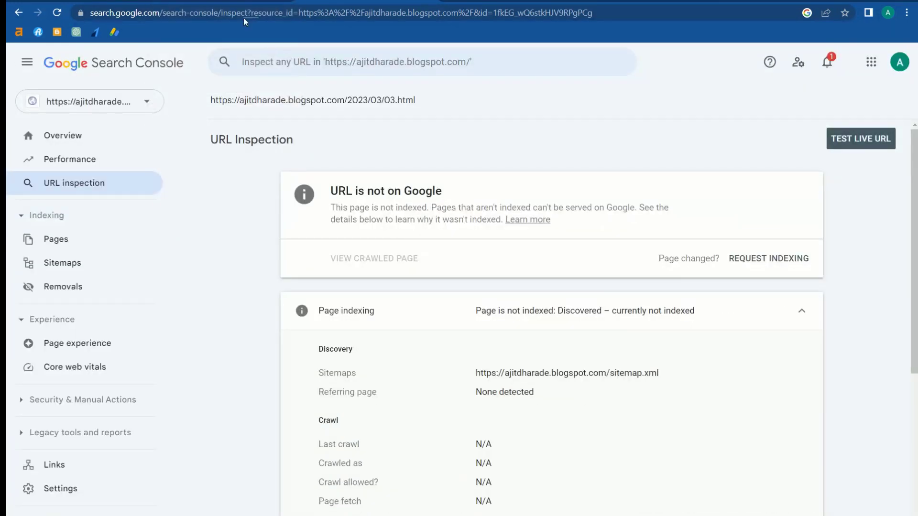
# Switch to Blogger, open Google Search Console from the blog's settings and look over the property's overview
pyautogui.click(249, 3)
pyautogui.click(49, 377)
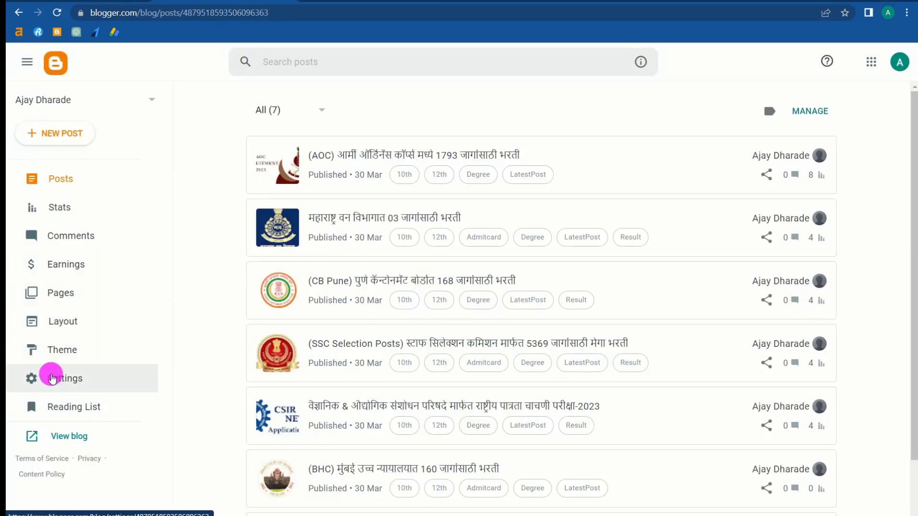
pyautogui.scroll(-20, 376, 396)
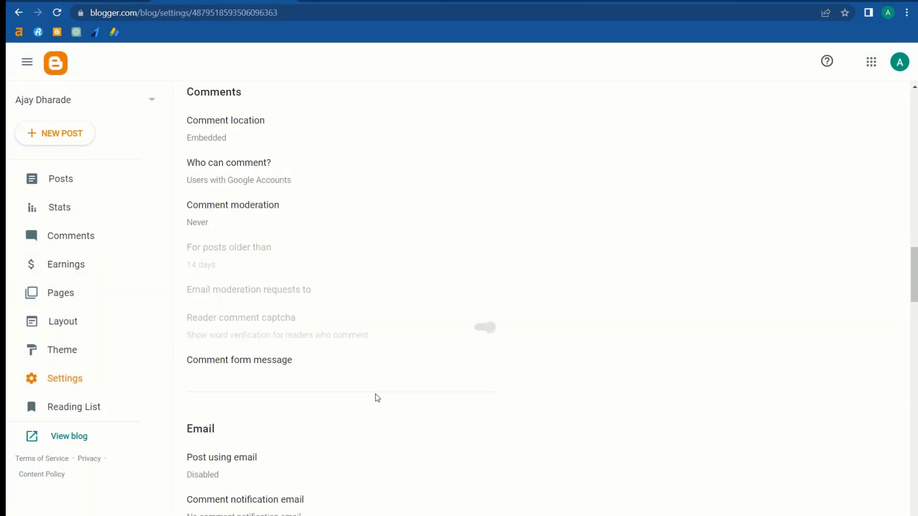
pyautogui.scroll(-10, 375, 394)
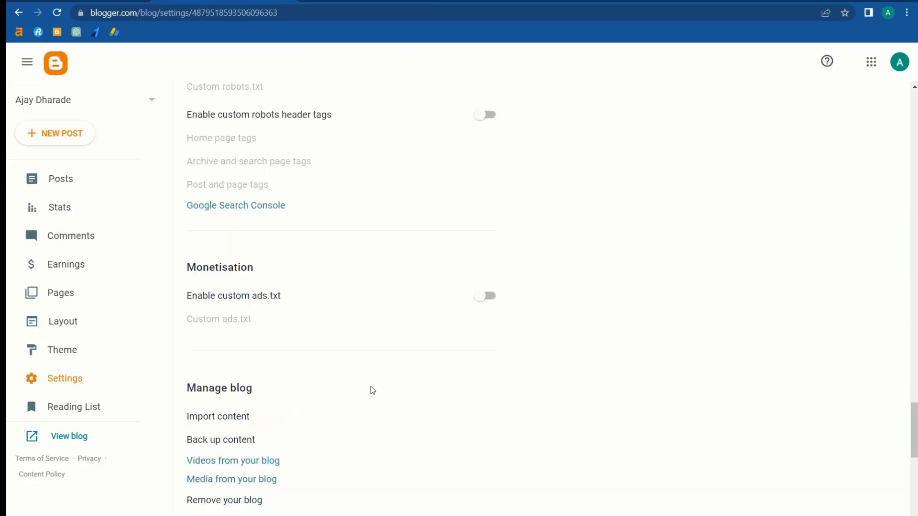
pyautogui.click(238, 206)
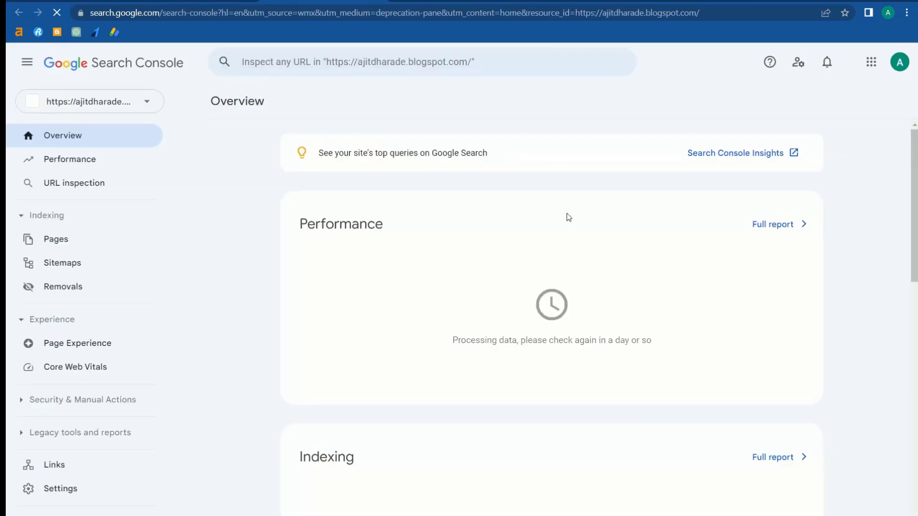
pyautogui.scroll(-10, 377, 400)
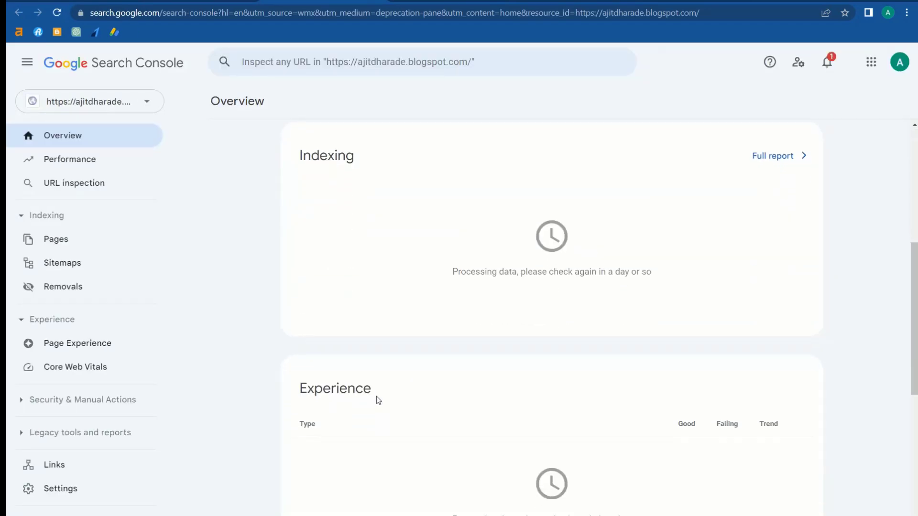
pyautogui.scroll(10, 377, 400)
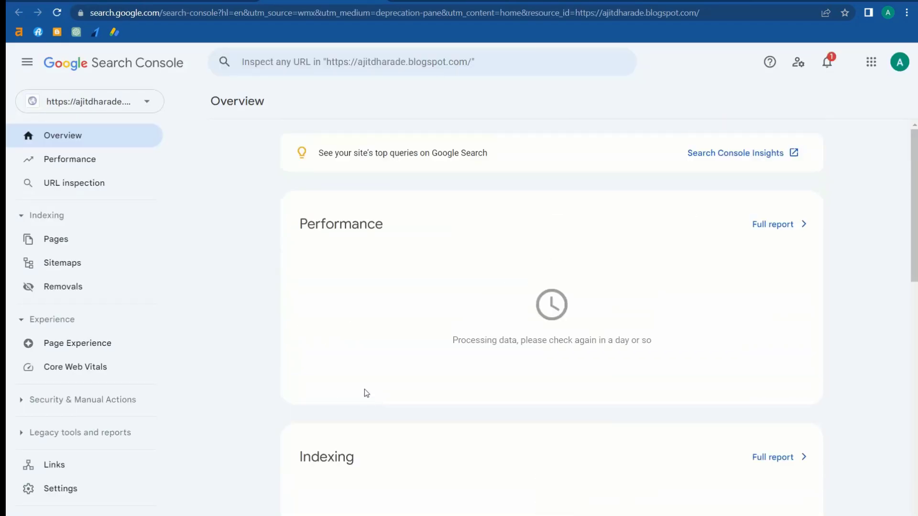
# Switch to the other Blogspot property and examine its total web search clicks, page indexing and experience data
pyautogui.click(100, 101)
pyautogui.click(96, 153)
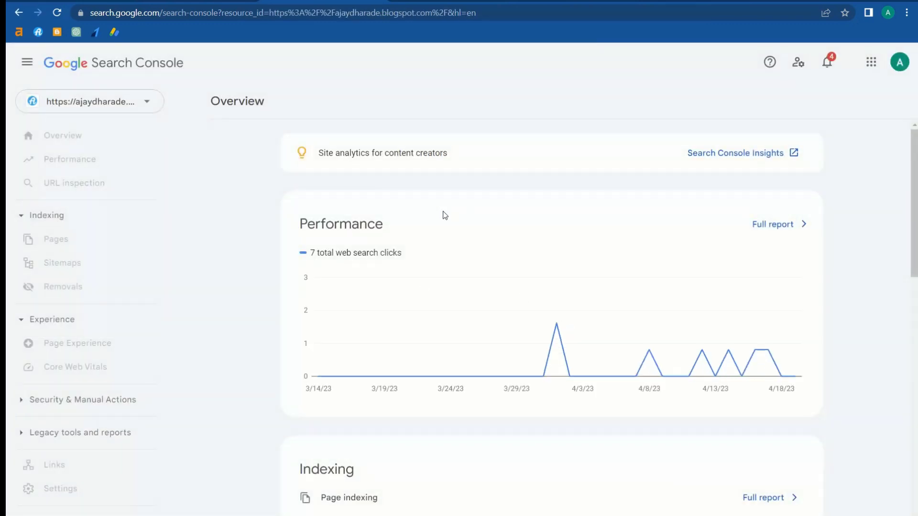
pyautogui.moveTo(462, 239); pyautogui.dragTo(298, 242)
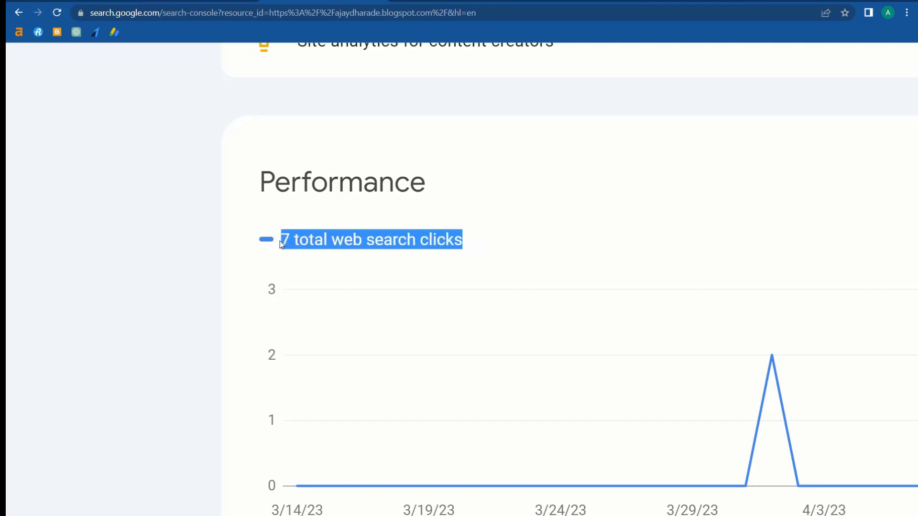
pyautogui.click(297, 251)
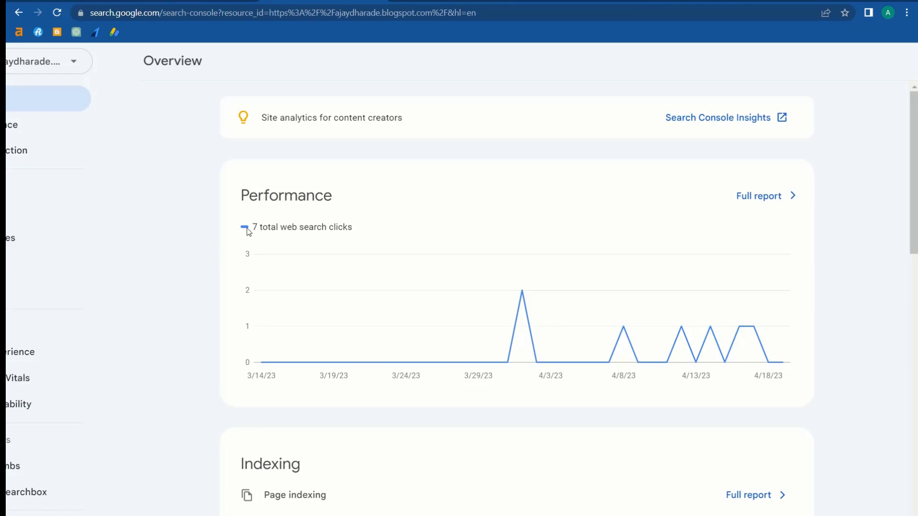
pyautogui.moveTo(247, 228); pyautogui.dragTo(366, 234)
pyautogui.scroll(5, 223, 260)
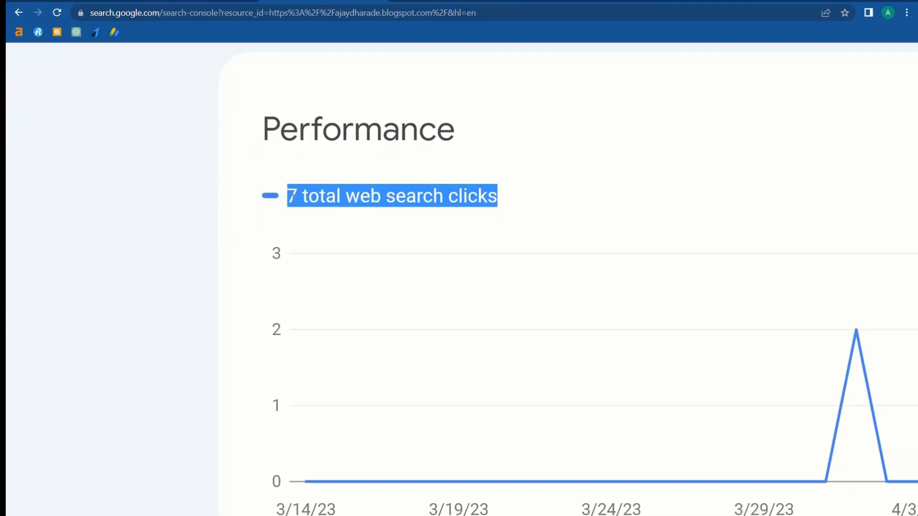
pyautogui.click(340, 228)
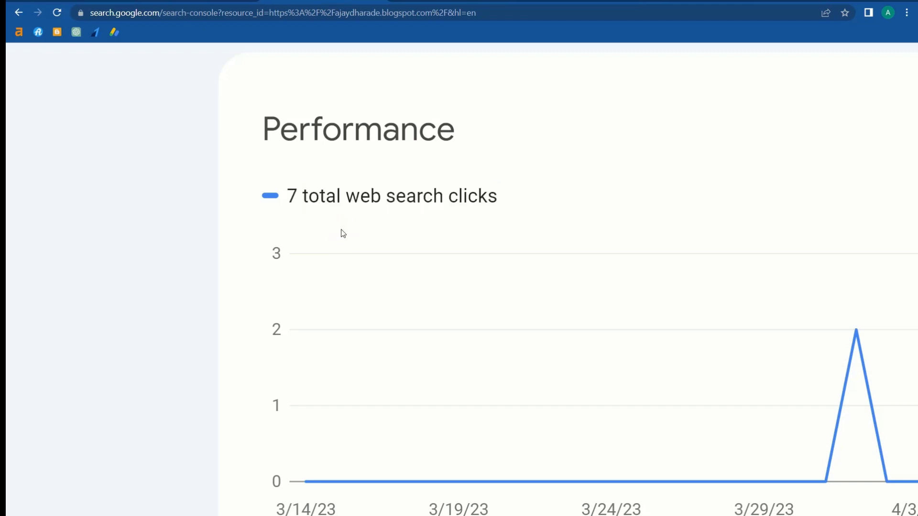
pyautogui.scroll(-5, 341, 231)
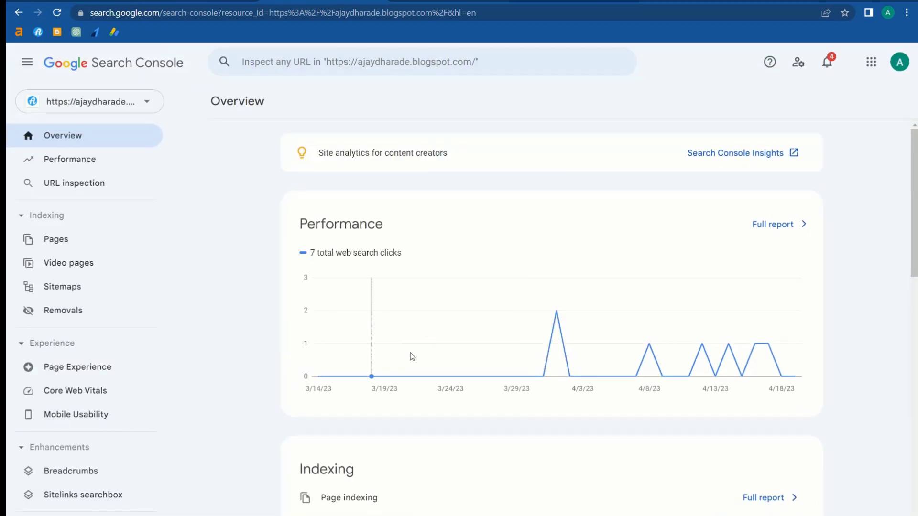
pyautogui.scroll(-6, 412, 357)
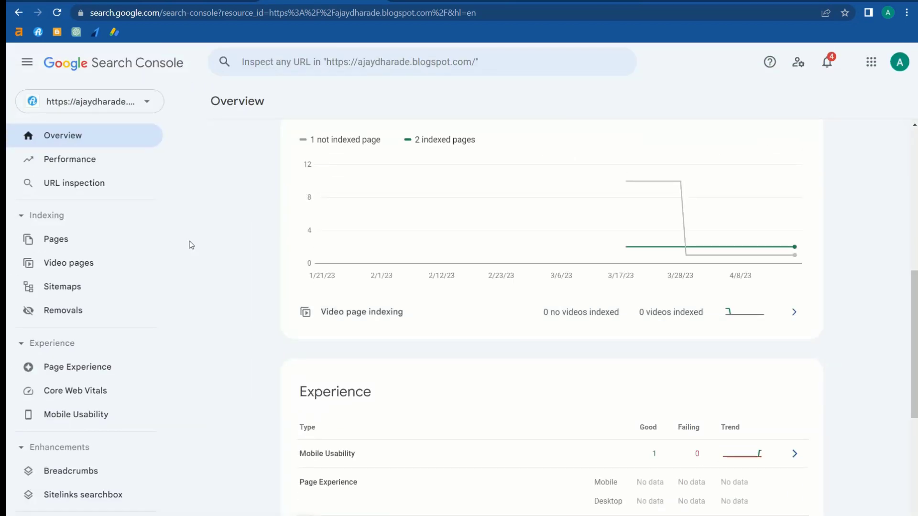